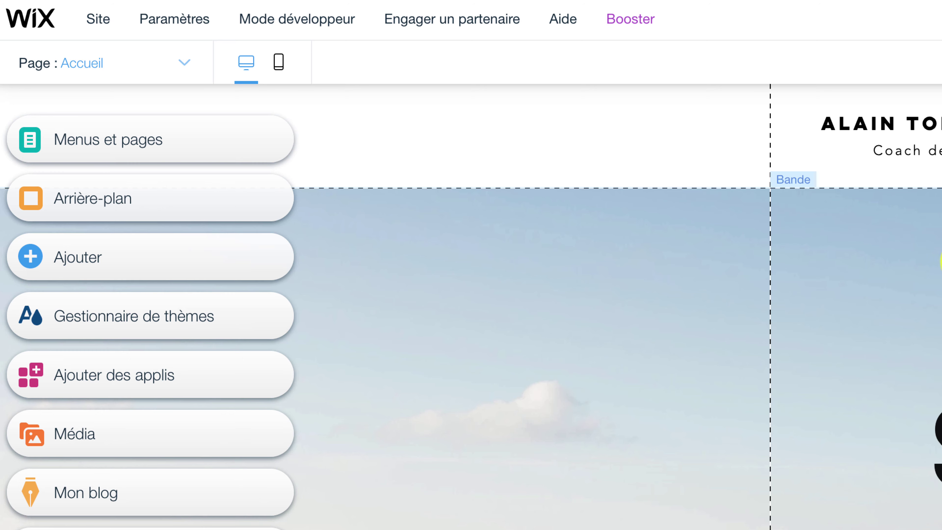
# - Start the site's multilingual setup and set the main language to Français with the France flag
pyautogui.moveTo(200, 30)
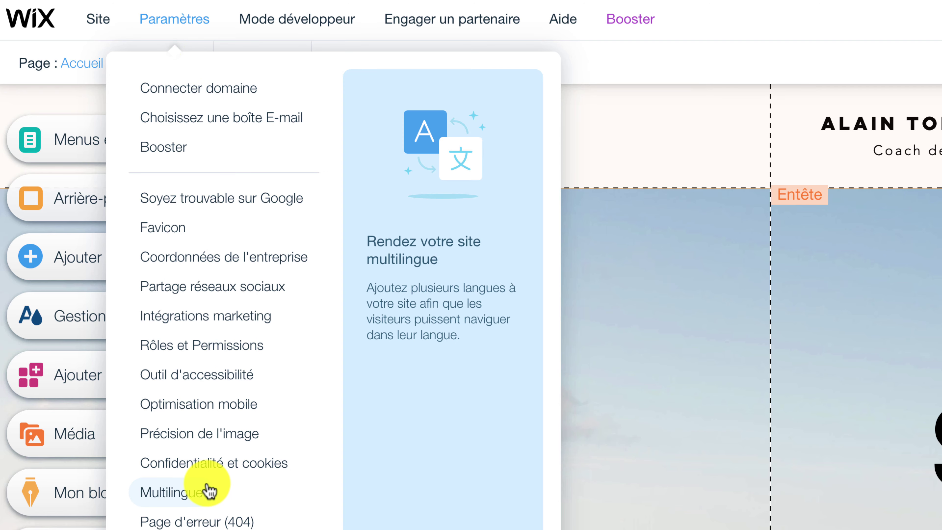
pyautogui.click(210, 491)
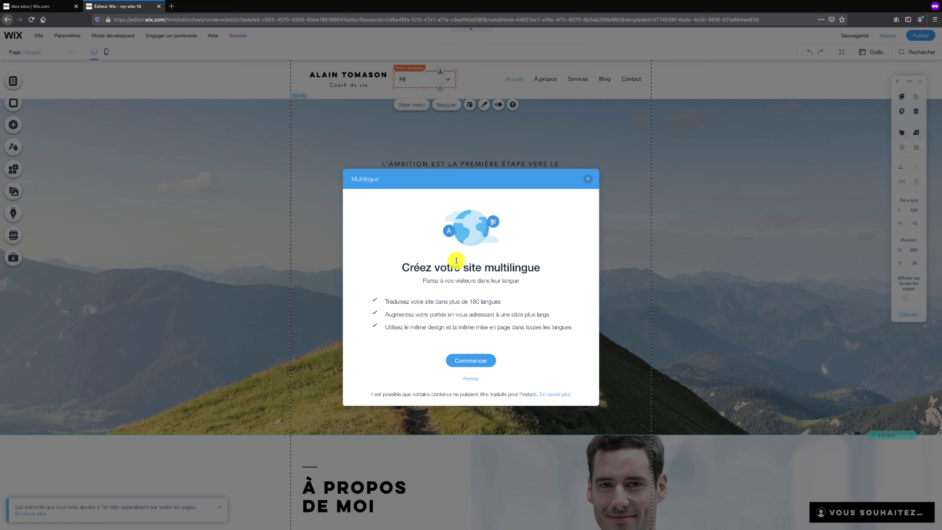
pyautogui.click(473, 361)
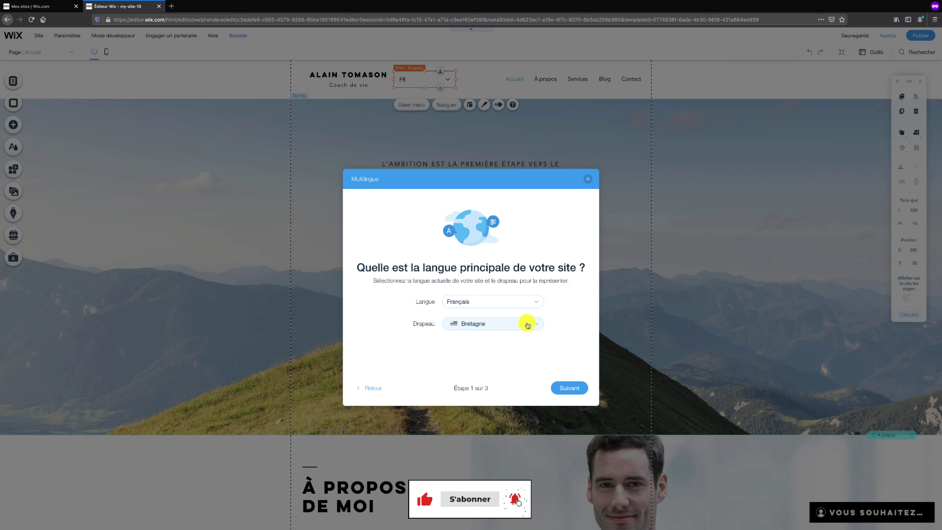
pyautogui.click(535, 324)
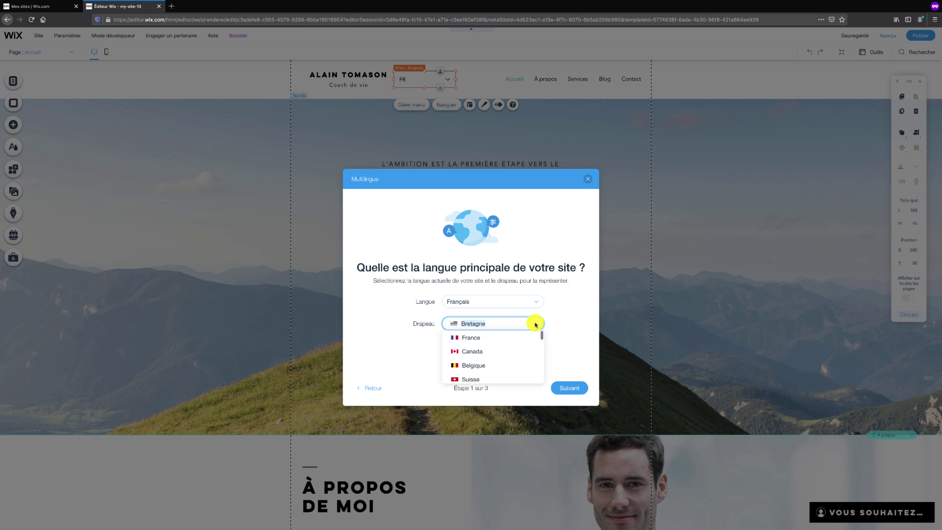
pyautogui.click(485, 337)
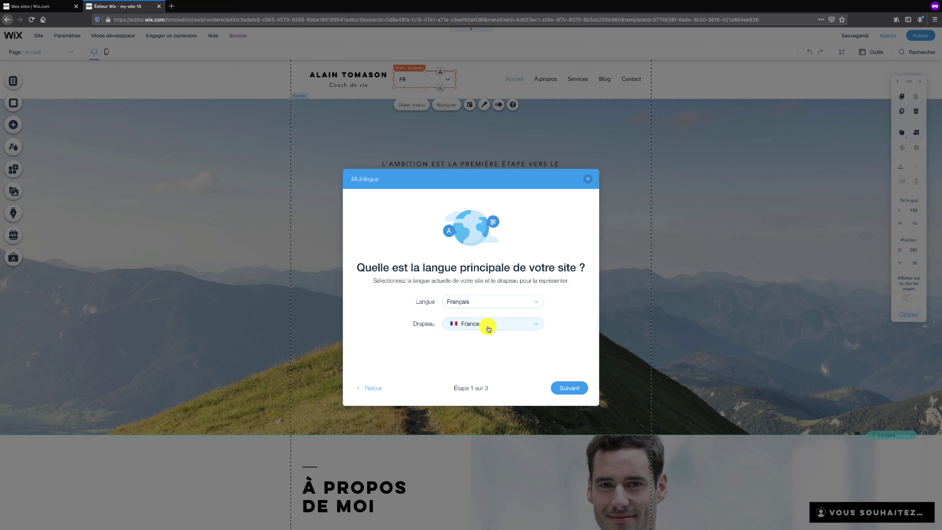
pyautogui.click(569, 388)
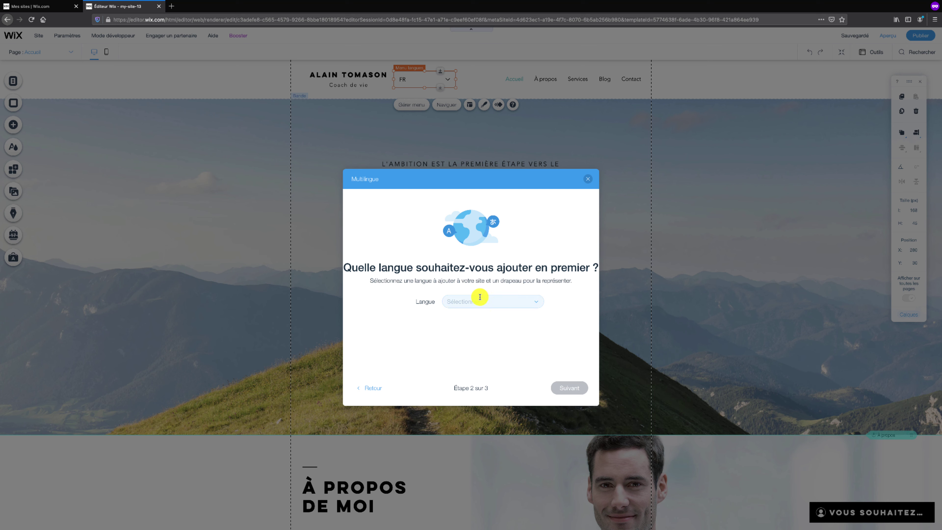
# - Add Anglais with the Royaume-Uni flag as the first additional language and have the site translated automatically
pyautogui.click(537, 302)
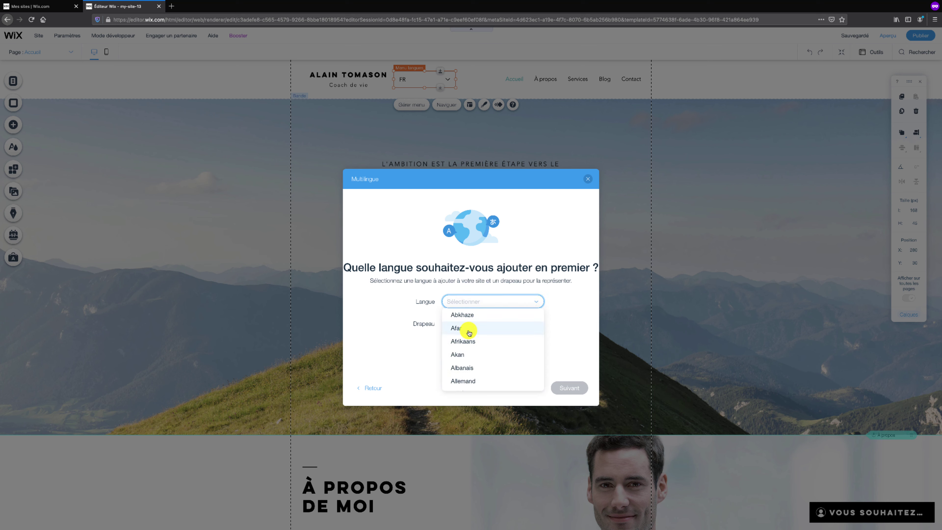
pyautogui.scroll(-2, 471, 336)
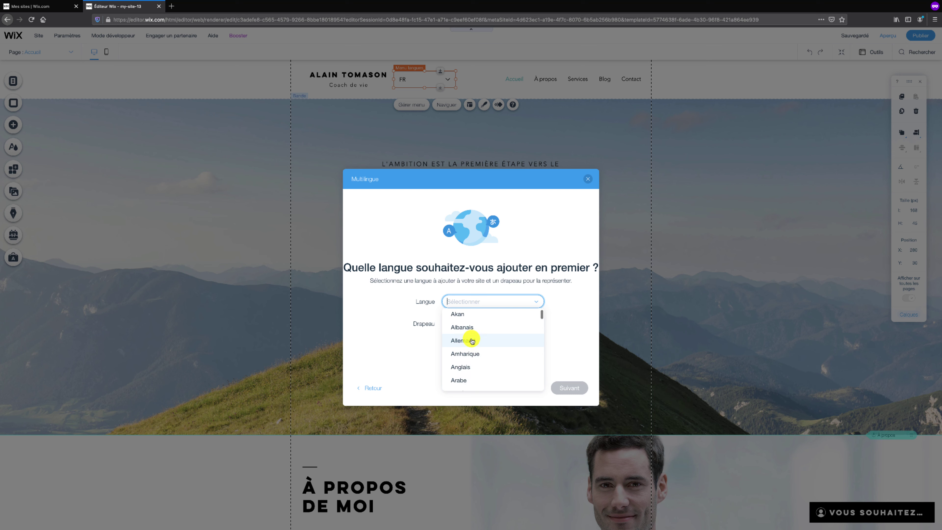
pyautogui.click(464, 366)
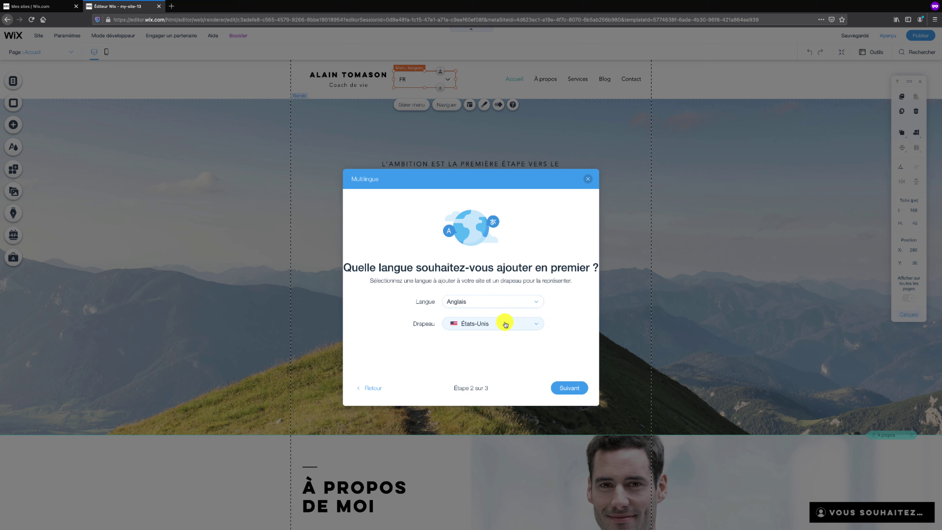
pyautogui.click(508, 323)
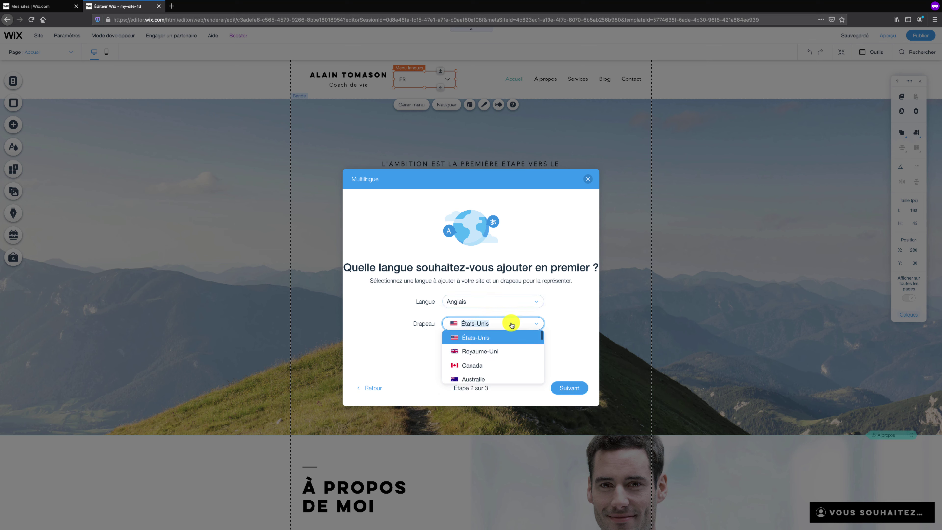
pyautogui.click(485, 353)
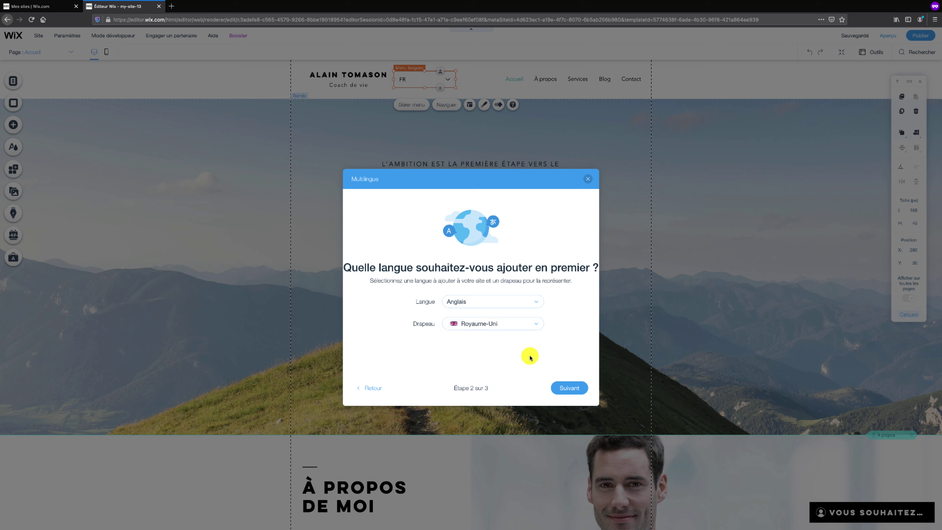
pyautogui.click(568, 388)
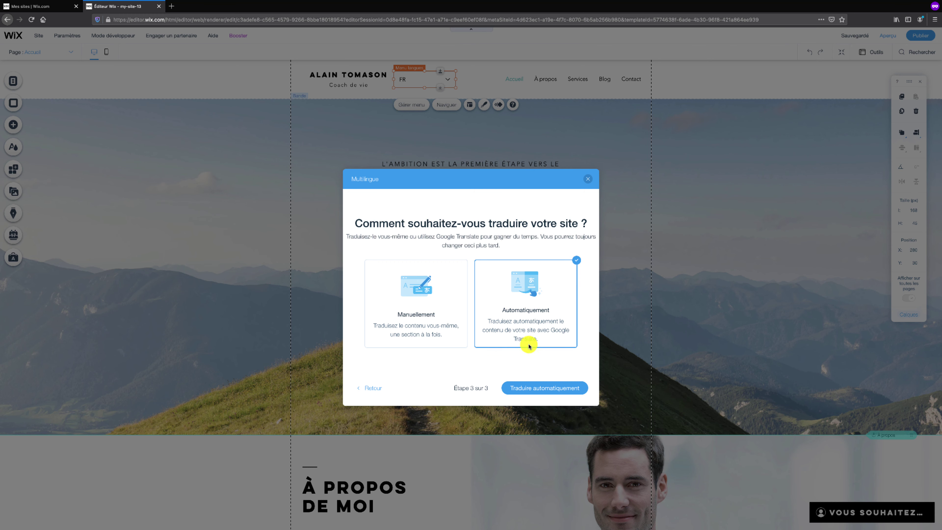
pyautogui.click(537, 391)
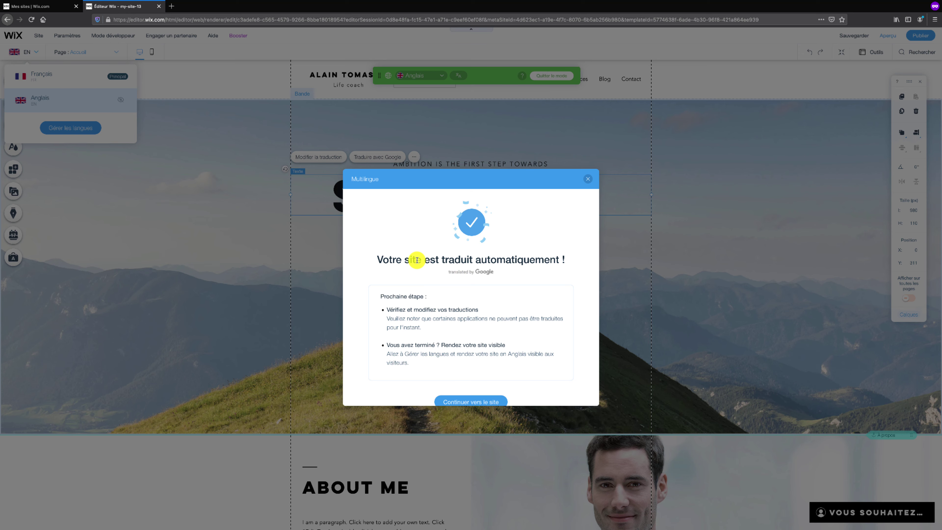
pyautogui.click(479, 403)
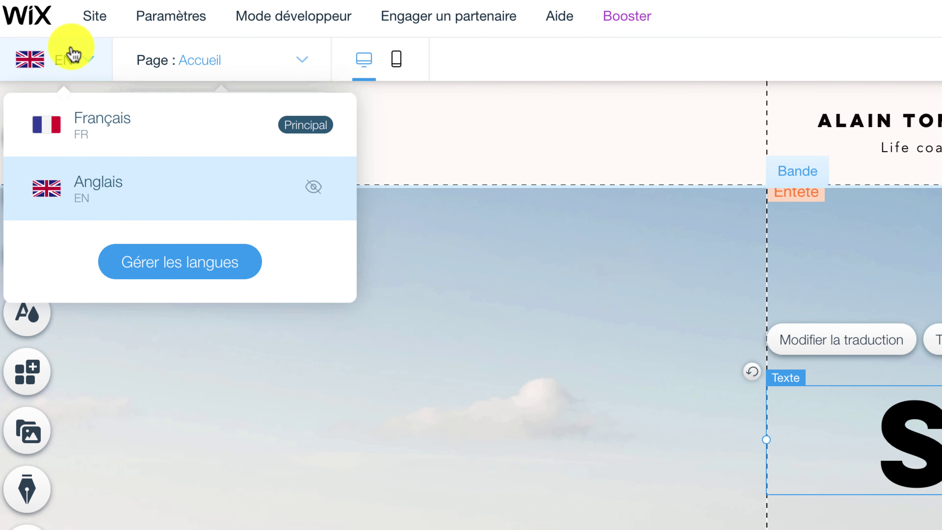
# - Switch the edited language version to Français and preview the site briefly before returning to editing
pyautogui.click(90, 61)
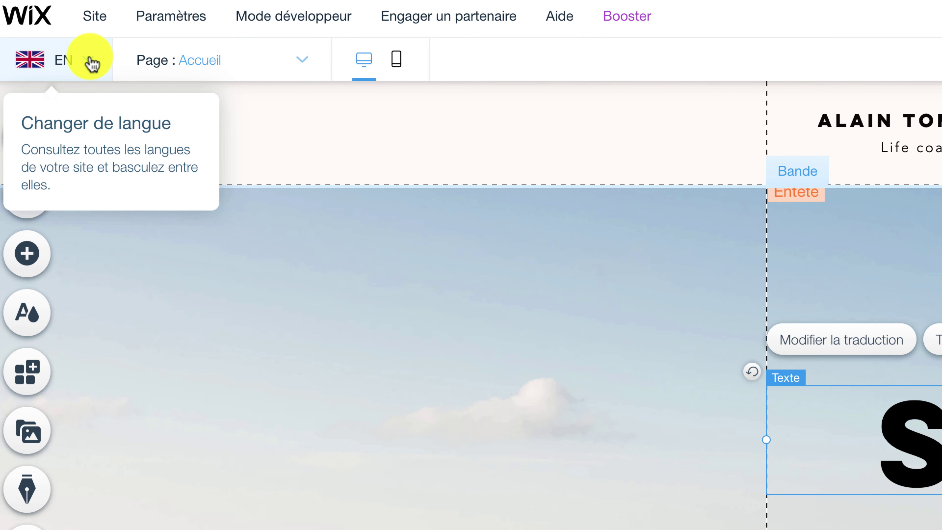
pyautogui.click(90, 63)
pyautogui.click(90, 63)
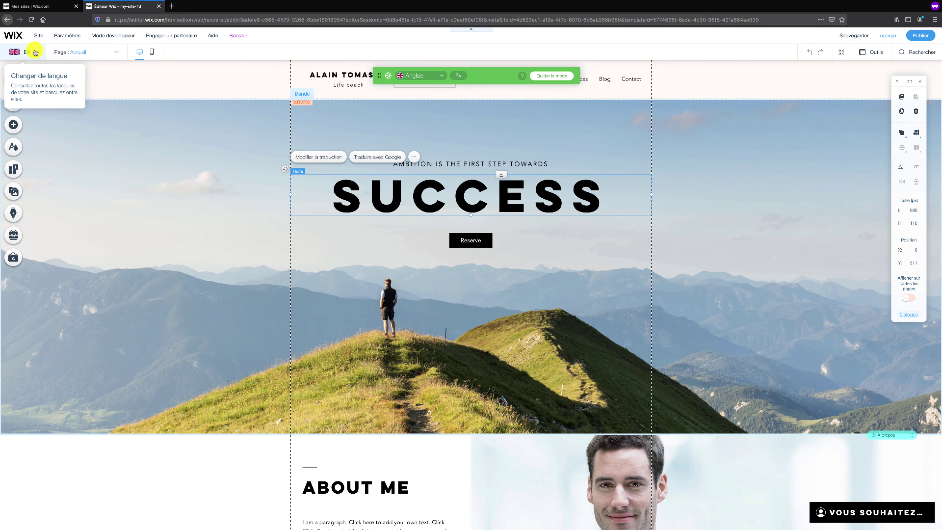
pyautogui.click(90, 63)
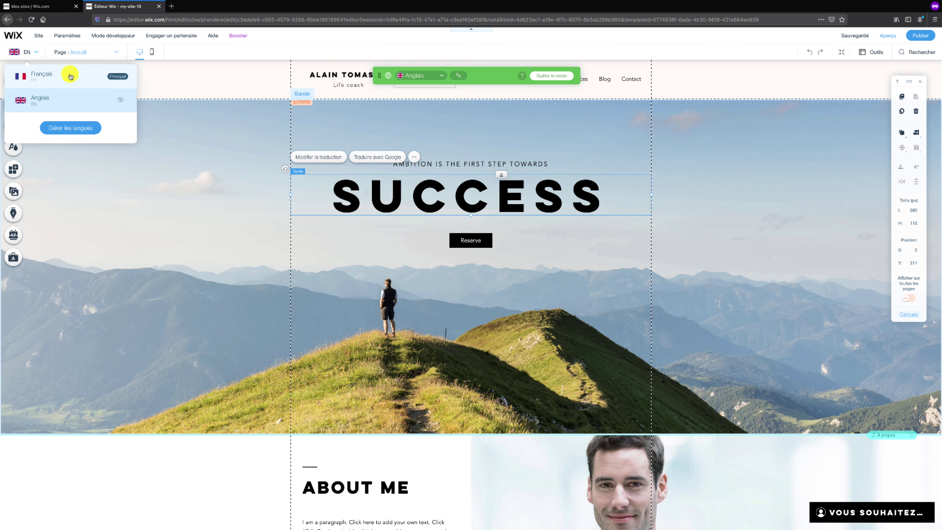
pyautogui.click(51, 77)
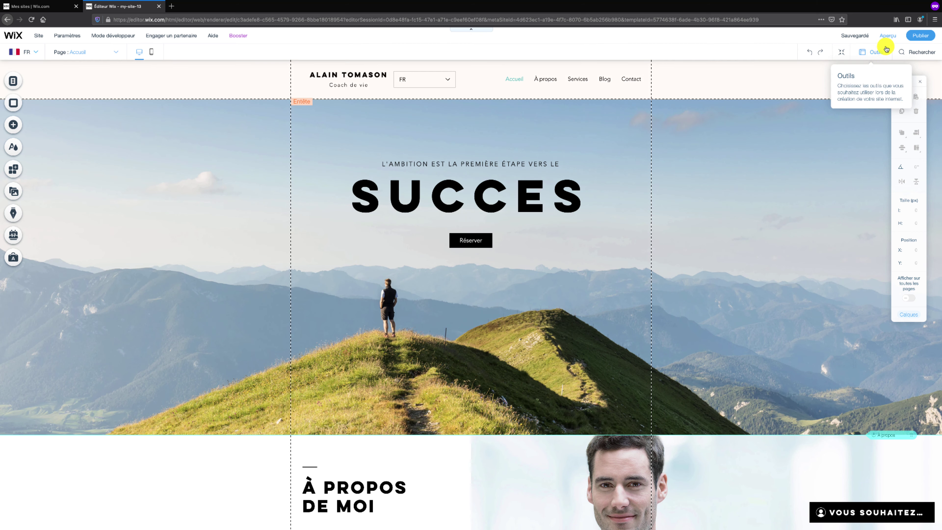
pyautogui.click(889, 38)
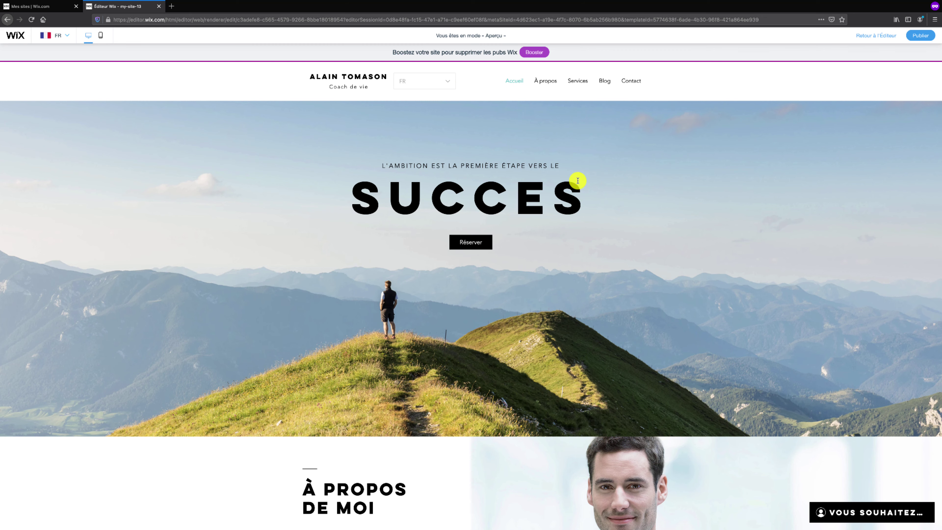
pyautogui.click(887, 39)
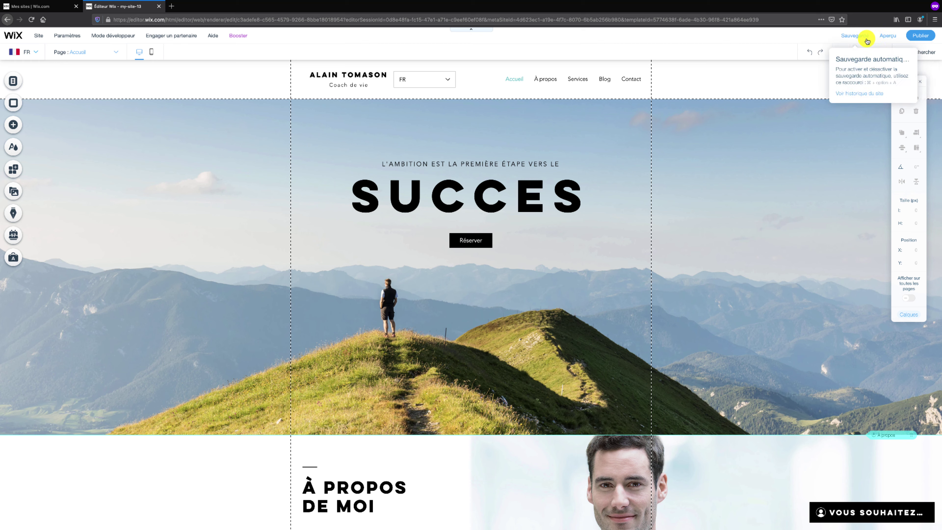
# - Make the Anglais version visible to visitors in the multilingual dashboard and close the dashboard
pyautogui.moveTo(75, 40)
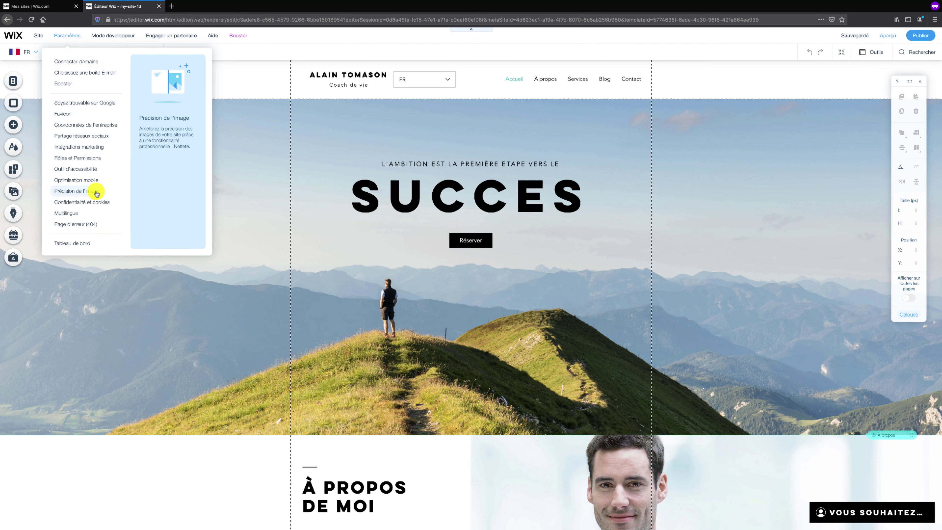
pyautogui.click(79, 212)
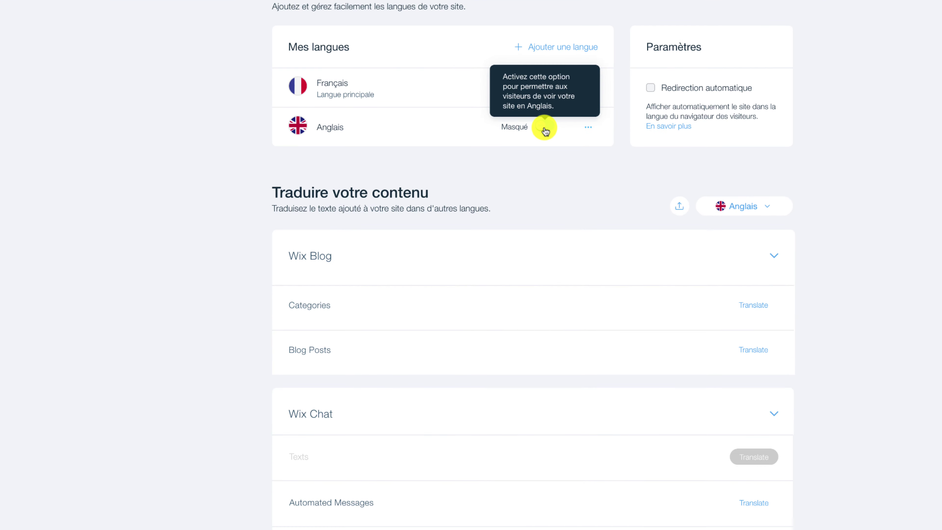
pyautogui.click(544, 128)
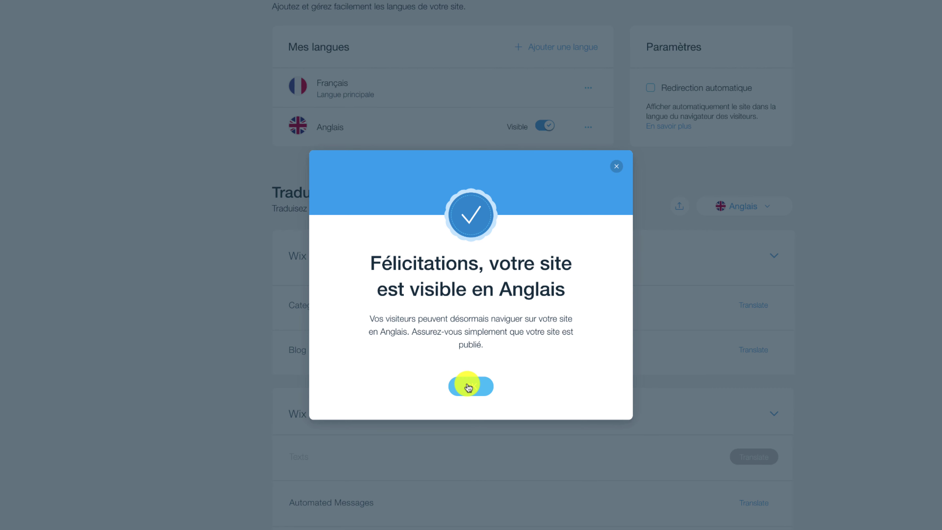
pyautogui.click(617, 168)
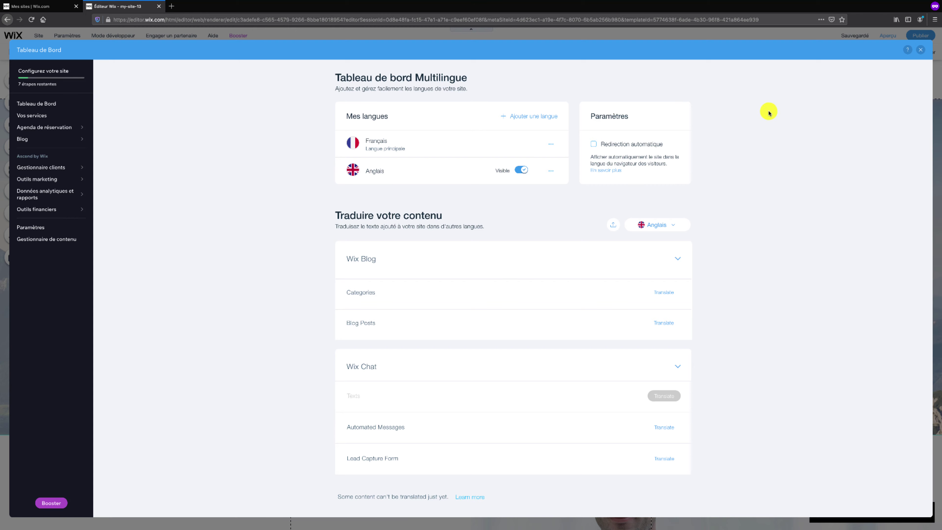
pyautogui.click(921, 50)
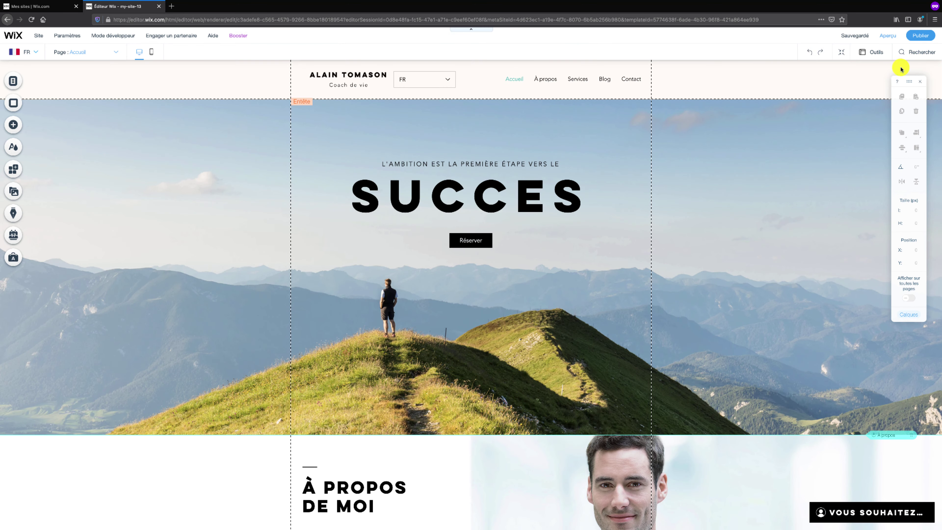
# - Preview the site and test the header's language menu by switching to EN and back to FR
pyautogui.click(888, 38)
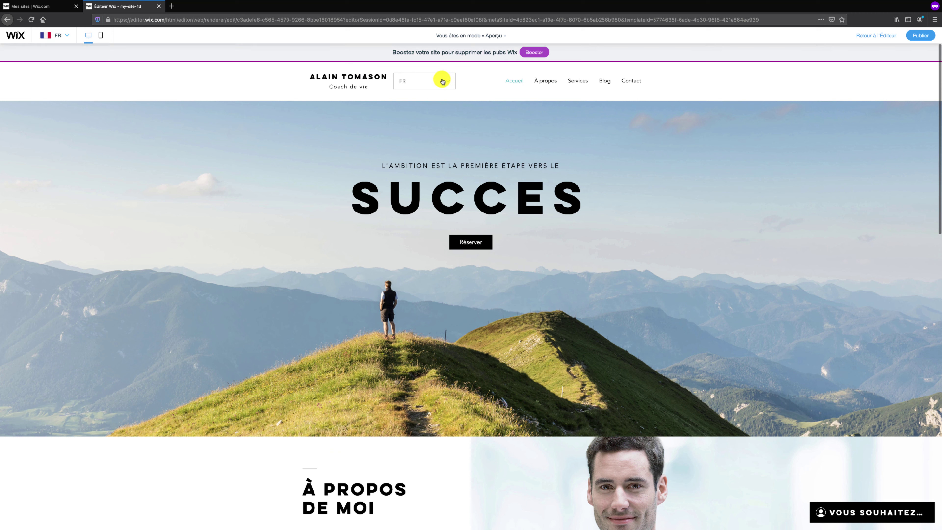
pyautogui.click(442, 81)
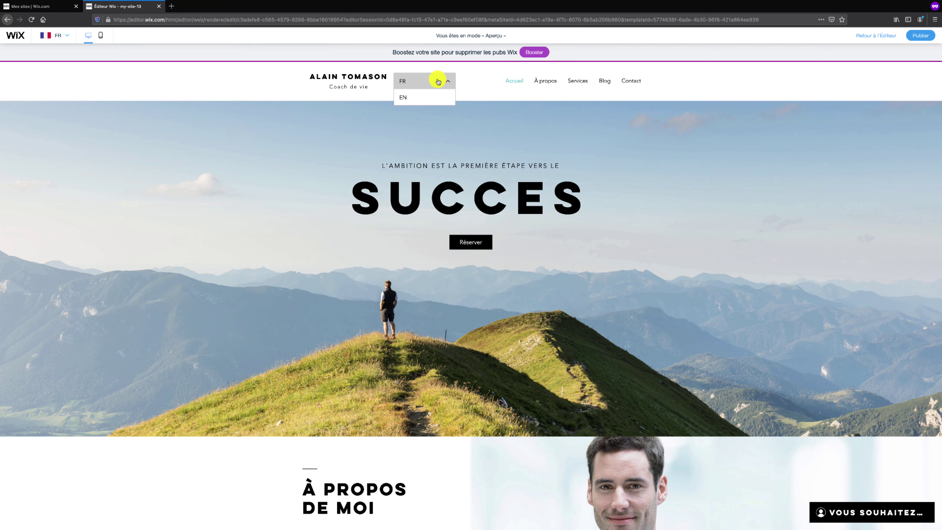
pyautogui.click(430, 98)
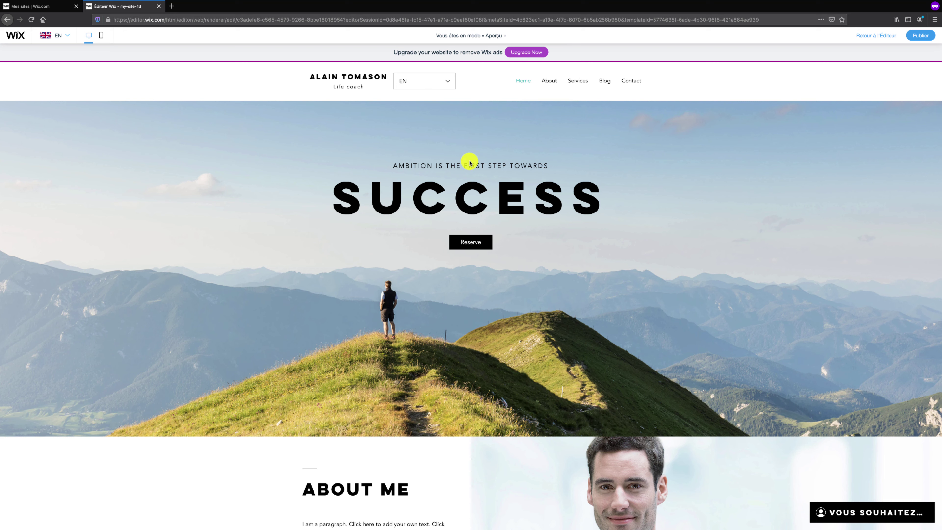
pyautogui.click(443, 84)
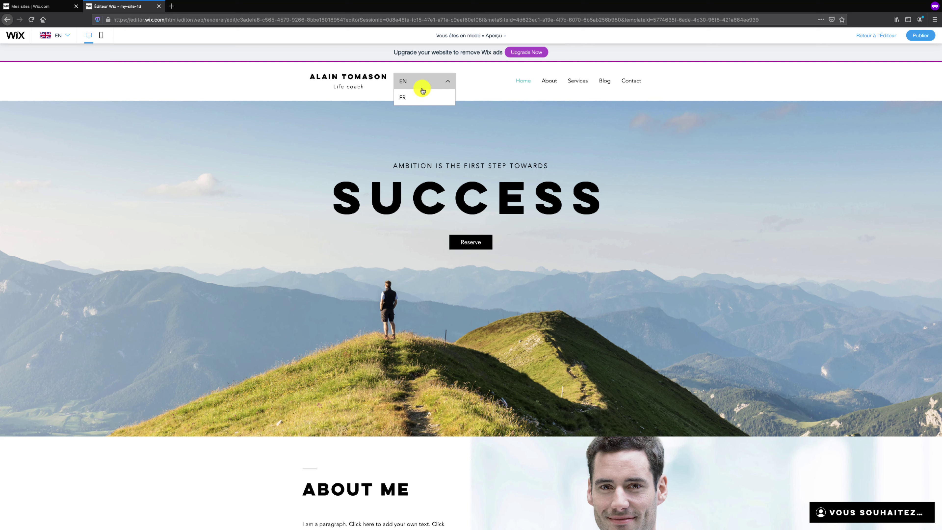
pyautogui.click(422, 97)
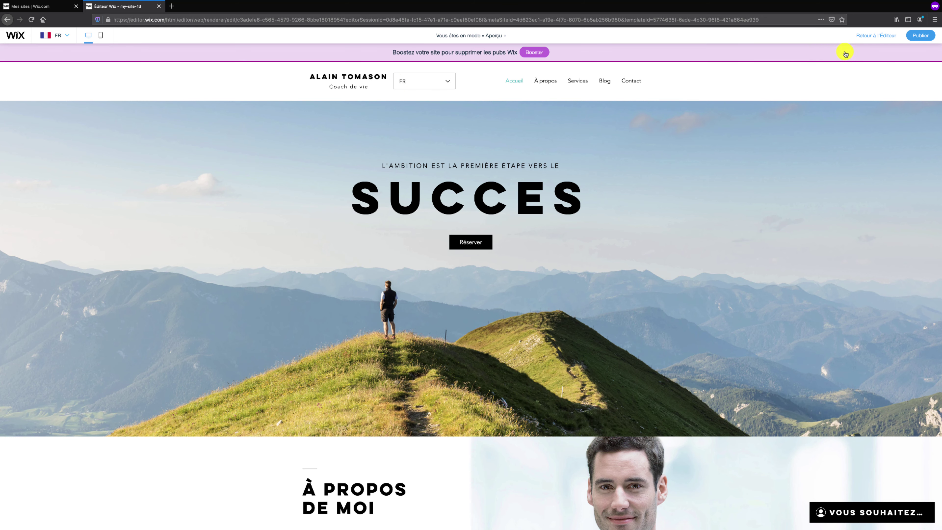
pyautogui.click(857, 38)
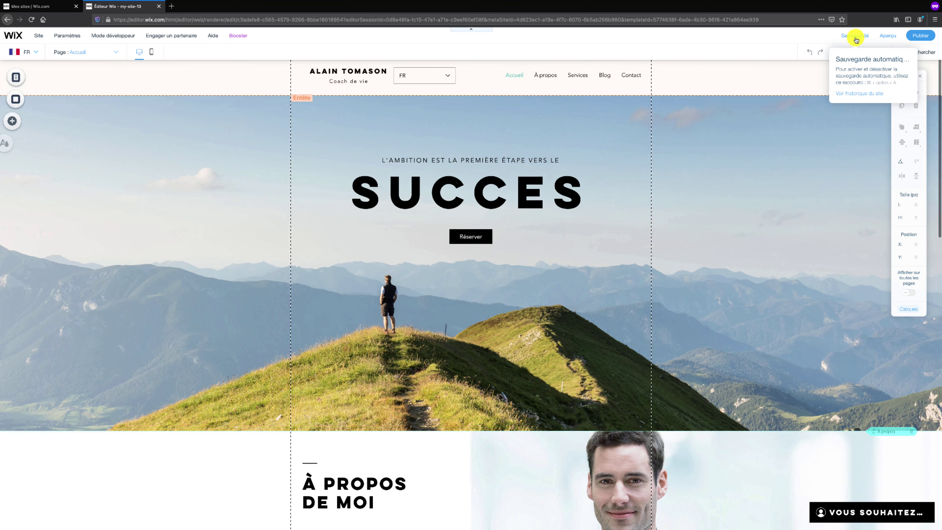
# - Move the header's language menu beyond the Contact link to X position 1080 and save the site
pyautogui.click(425, 75)
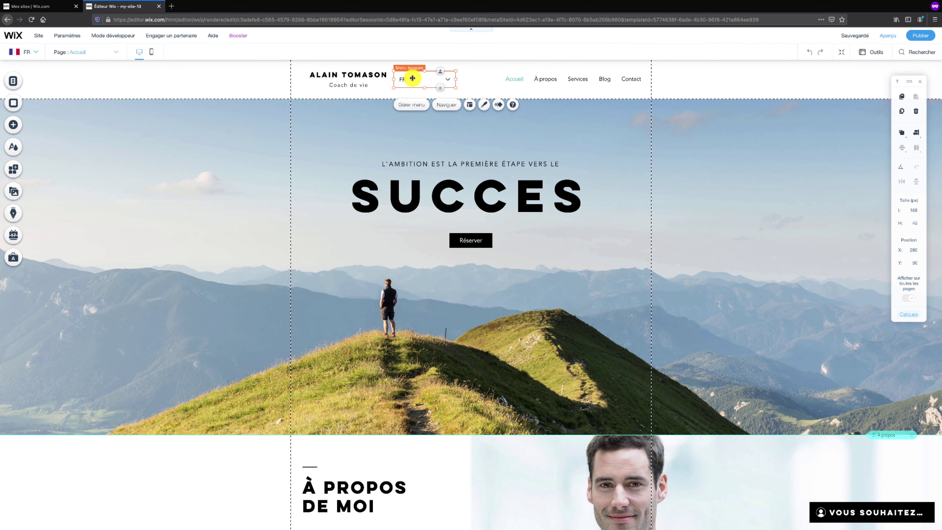
pyautogui.moveTo(413, 78); pyautogui.dragTo(707, 78)
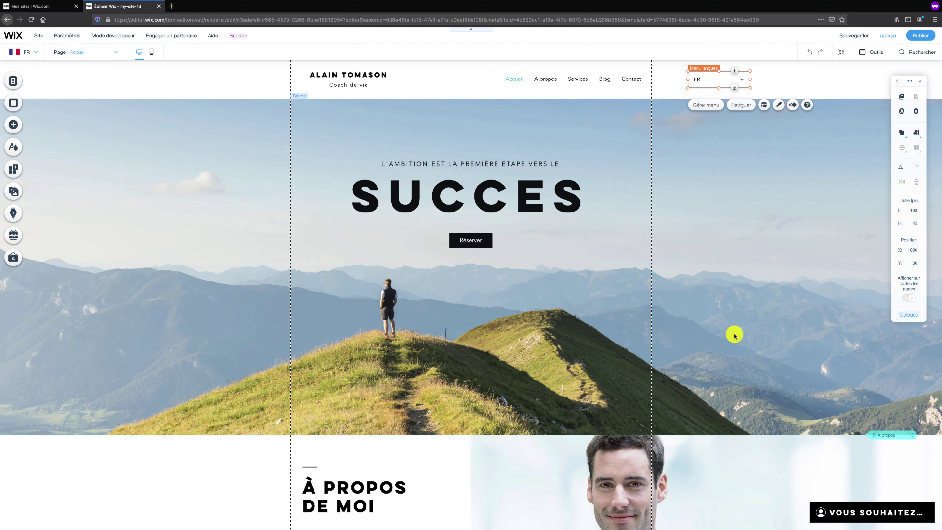
pyautogui.hotkey('ctrl', 's')
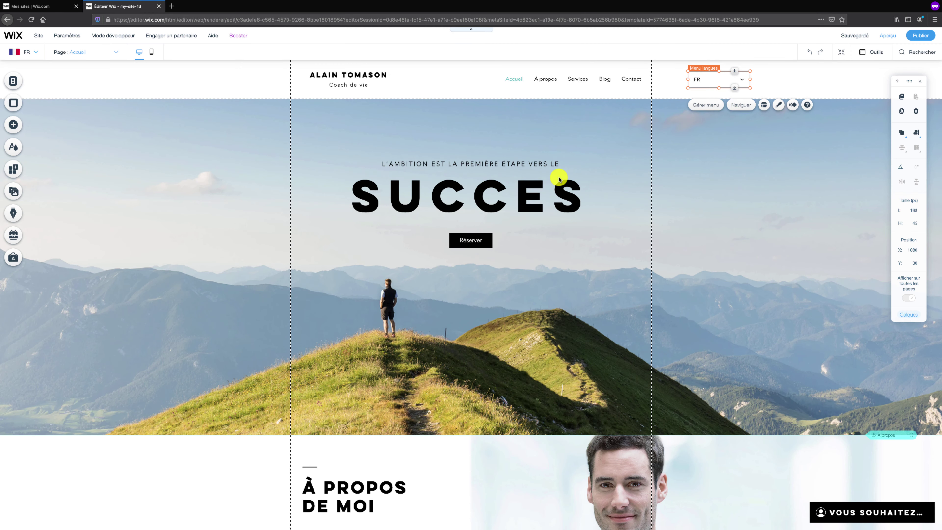
# - Add Allemand with the German flag as a site language in the multilingual dashboard and make it visible to visitors
pyautogui.moveTo(63, 36)
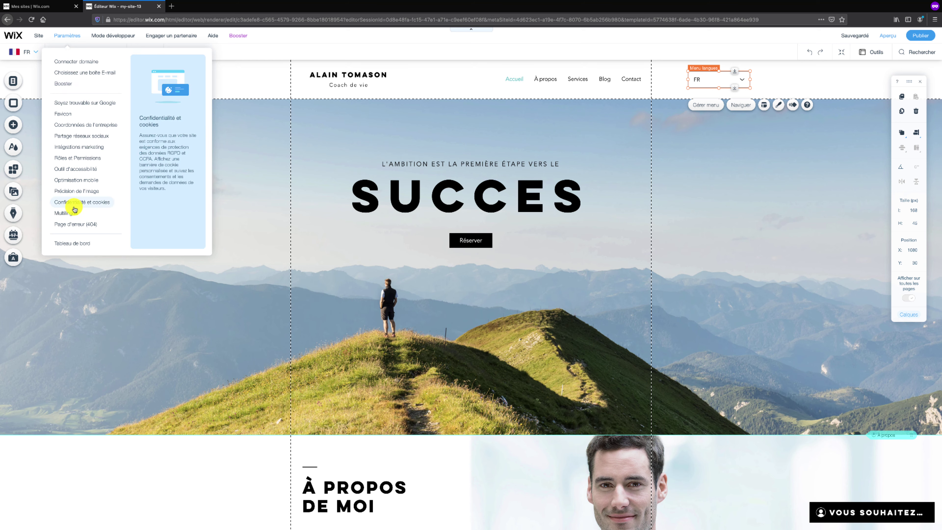
pyautogui.click(63, 213)
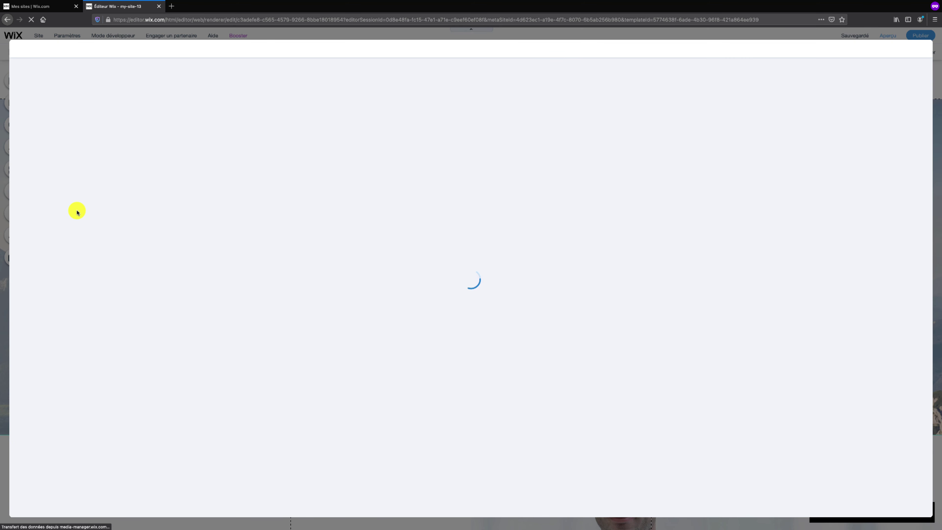
pyautogui.moveTo(79, 212)
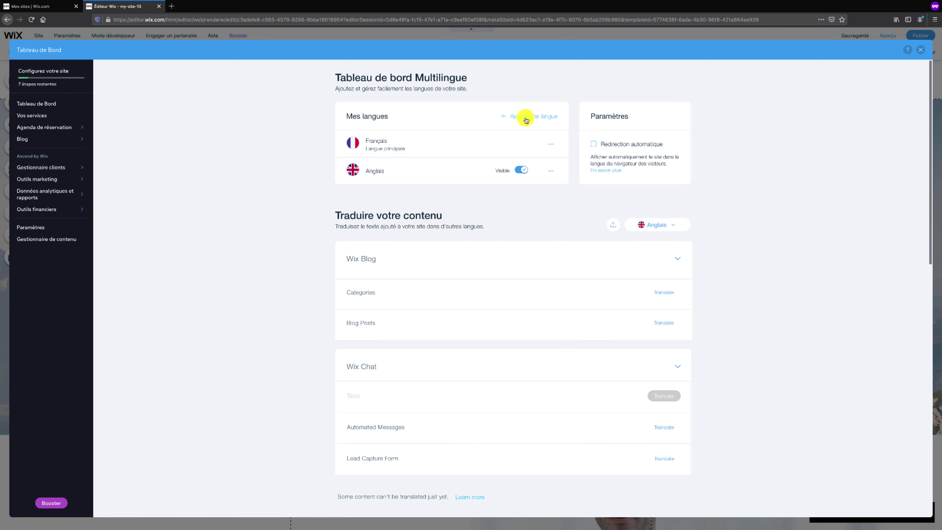
pyautogui.click(527, 117)
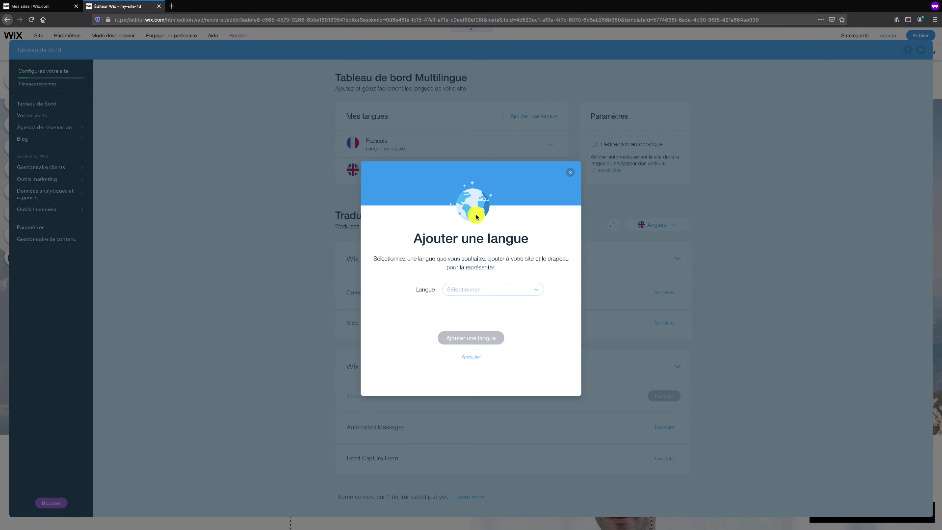
pyautogui.click(488, 289)
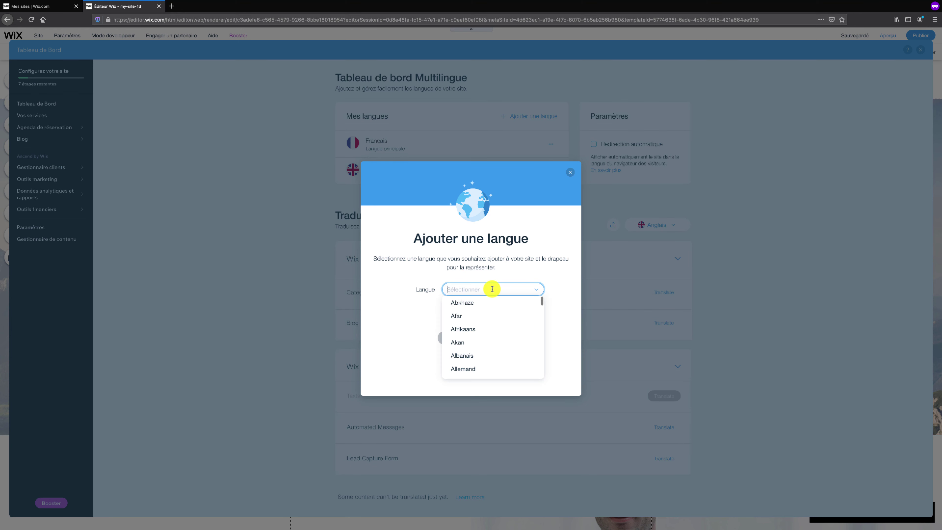
pyautogui.click(471, 370)
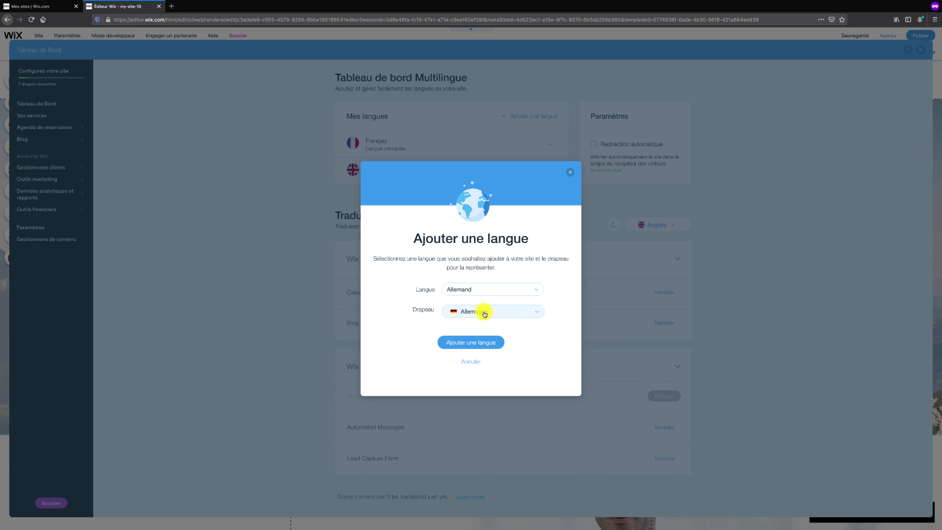
pyautogui.click(479, 344)
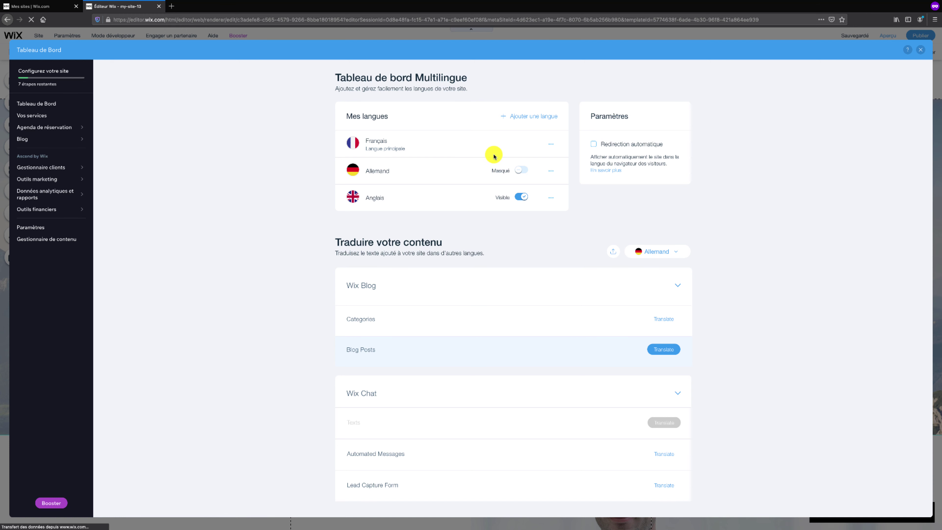
pyautogui.click(521, 172)
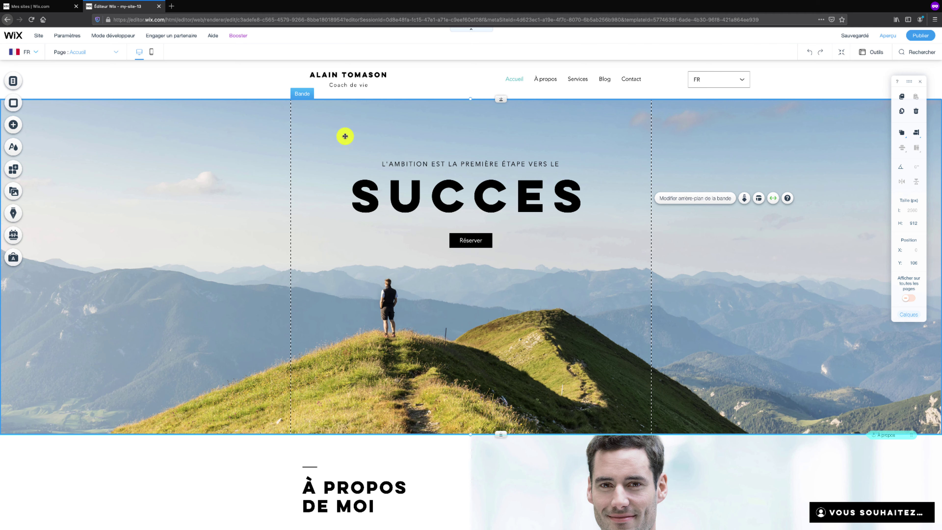
# - In the Anglais version, replace AMBITION with EXEMPLE in the tagline above the SUCCESS heading and preview the site
pyautogui.click(36, 55)
pyautogui.click(43, 122)
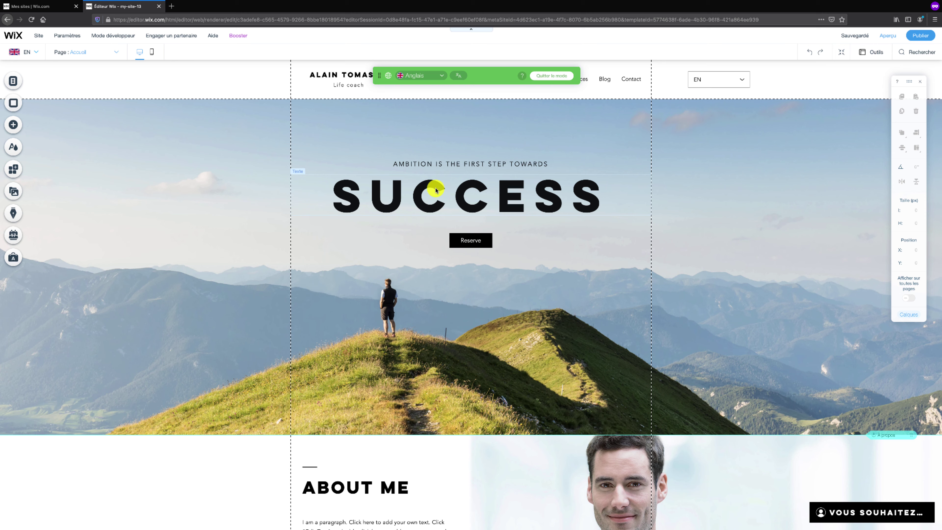
pyautogui.click(424, 164)
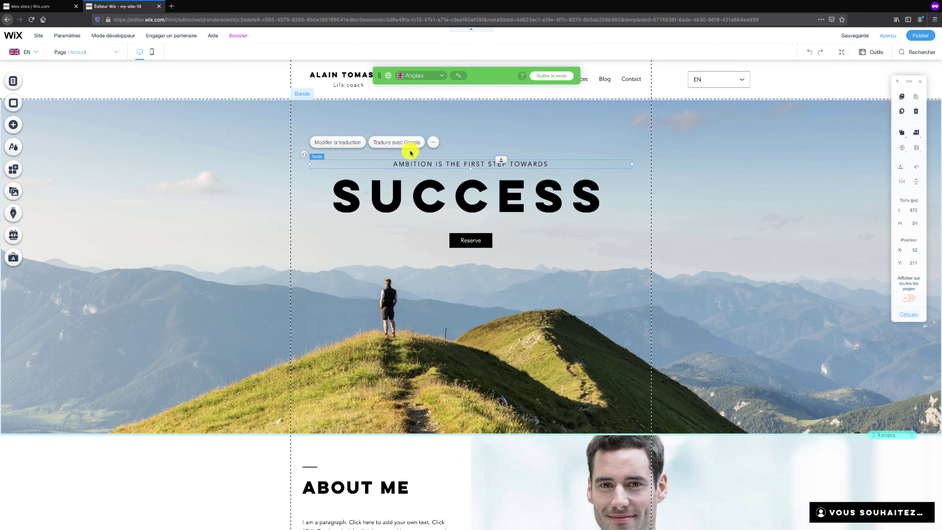
pyautogui.click(360, 144)
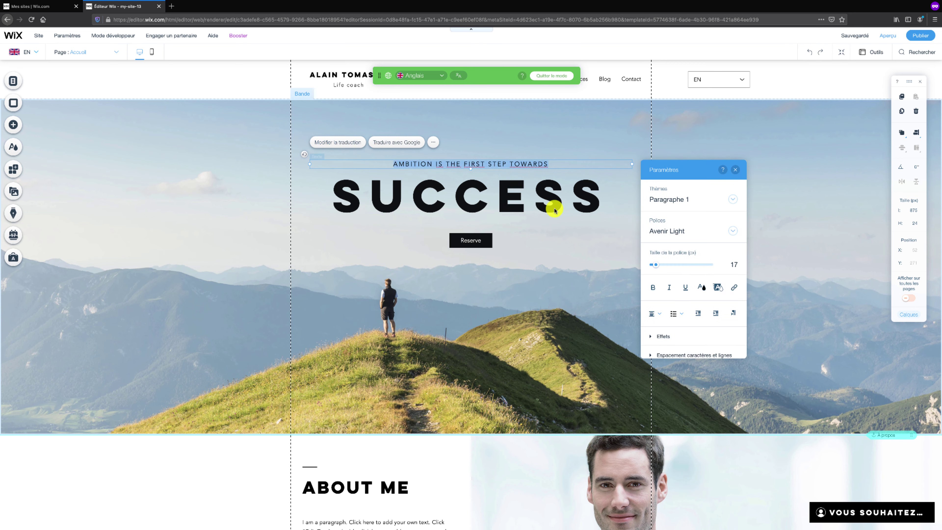
pyautogui.click(434, 163)
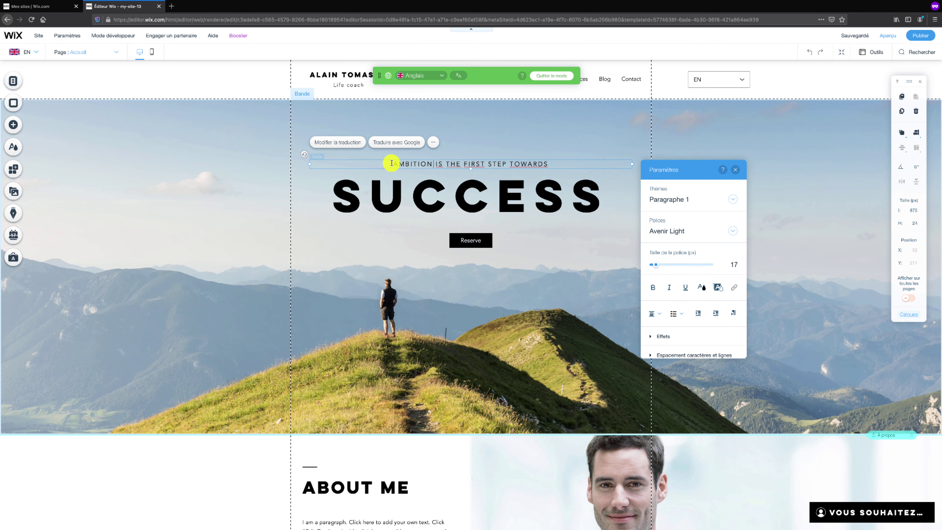
pyautogui.moveTo(392, 163); pyautogui.dragTo(427, 164)
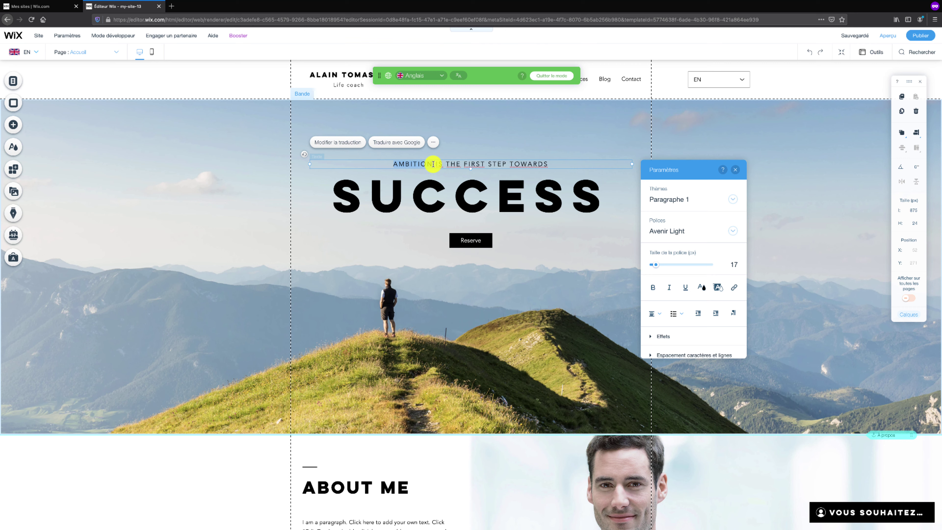
pyautogui.write('EXEMPLE')
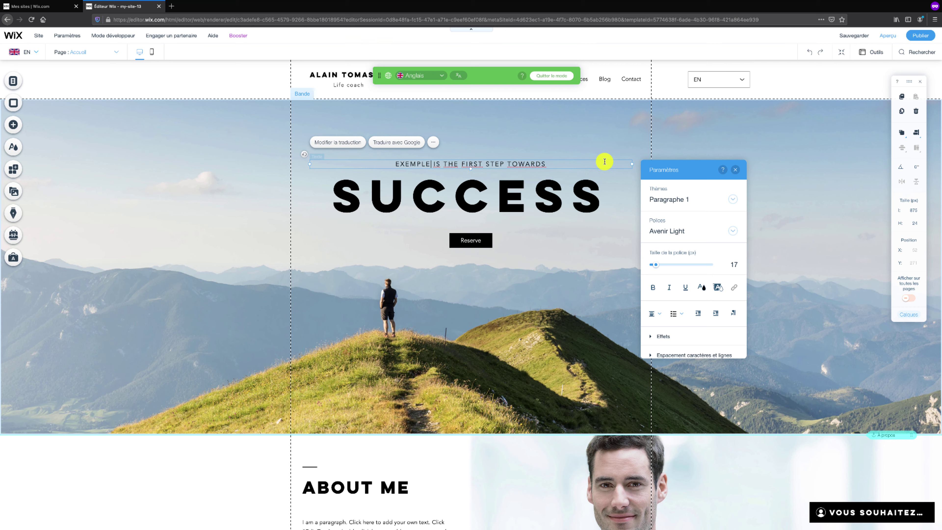
pyautogui.click(737, 171)
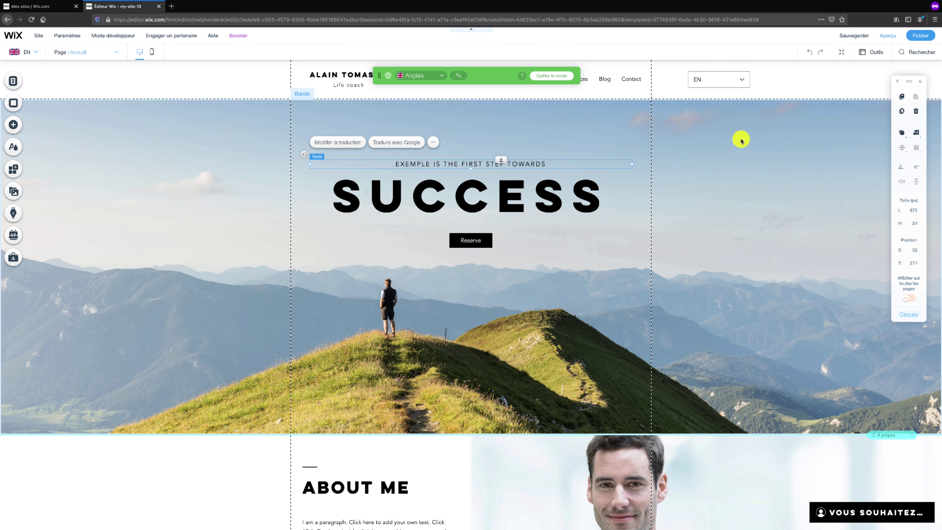
pyautogui.click(886, 39)
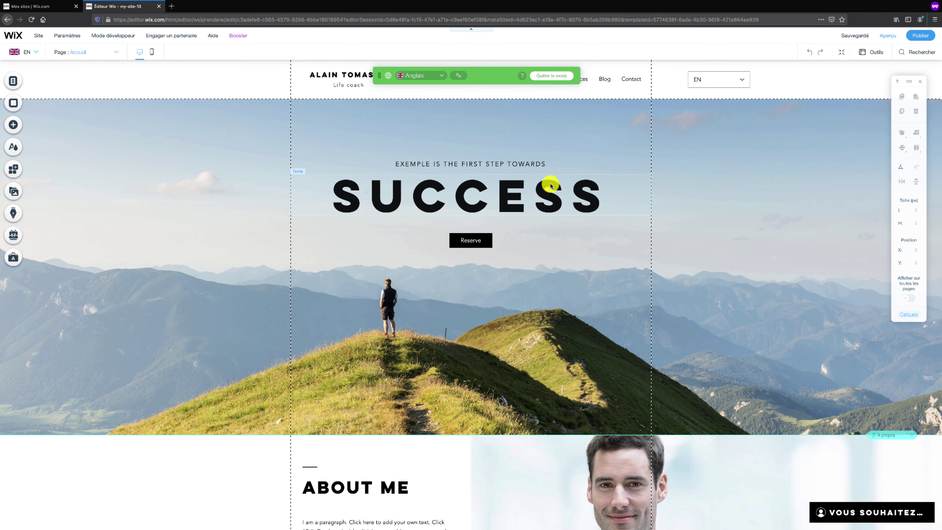
# - Add the first Bienvenue band template below the services section and apply the layout change to all languages
pyautogui.scroll(-15, 551, 186)
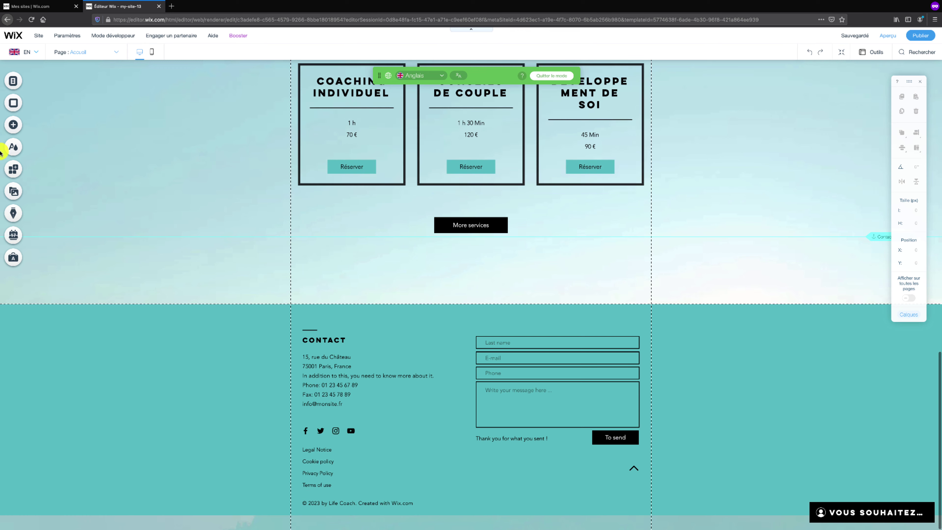
pyautogui.click(13, 125)
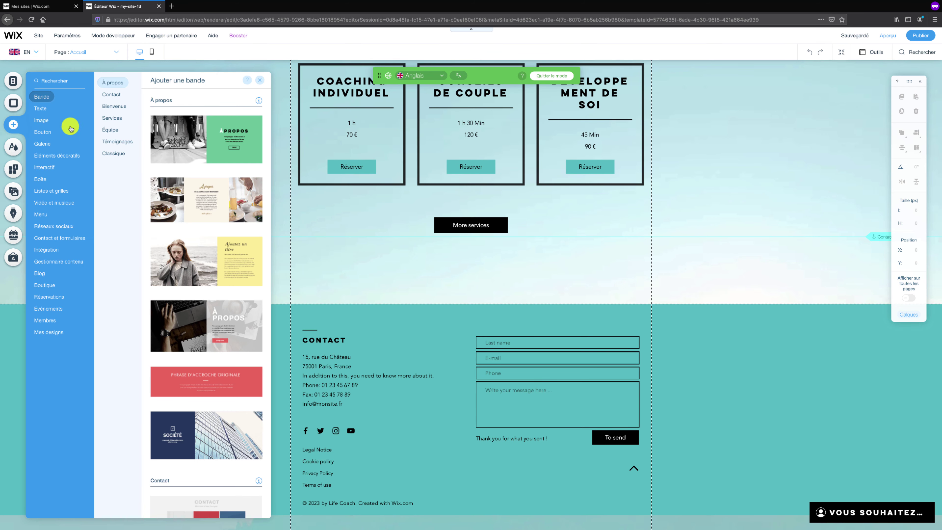
pyautogui.click(124, 106)
pyautogui.click(186, 140)
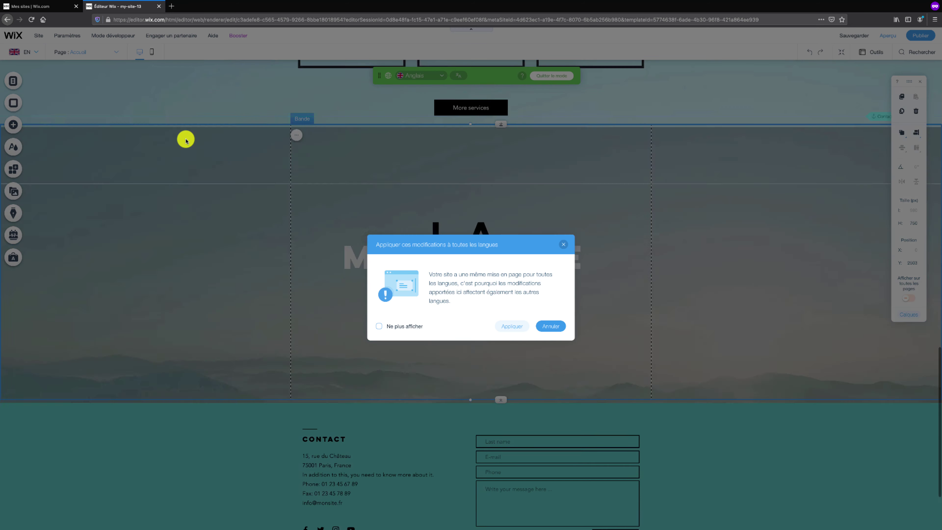
pyautogui.click(512, 325)
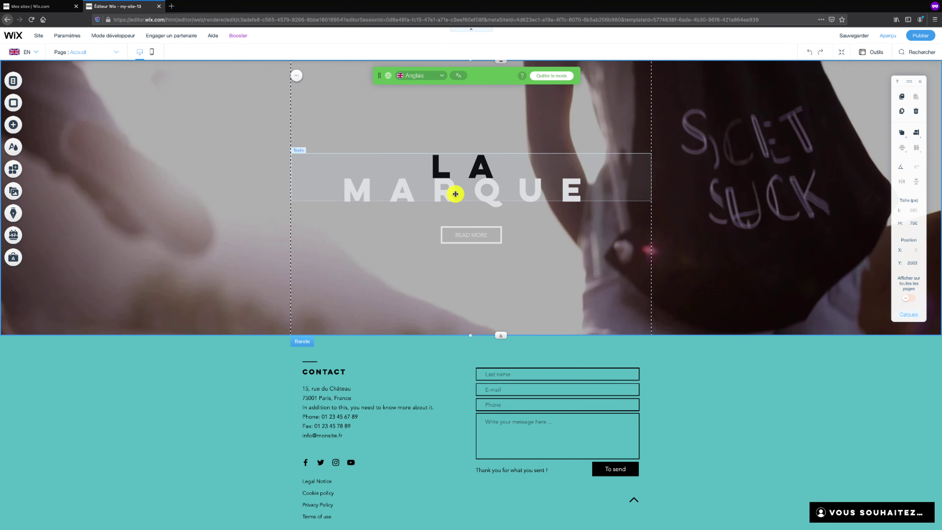
# - Switch the edited version to Français and select the new band's LA MARQUE title to check it
pyautogui.click(33, 53)
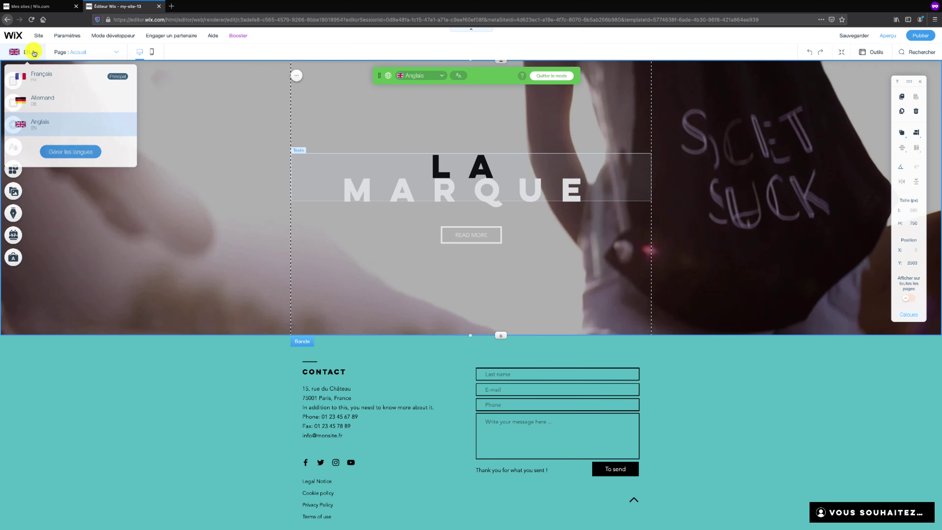
pyautogui.click(62, 81)
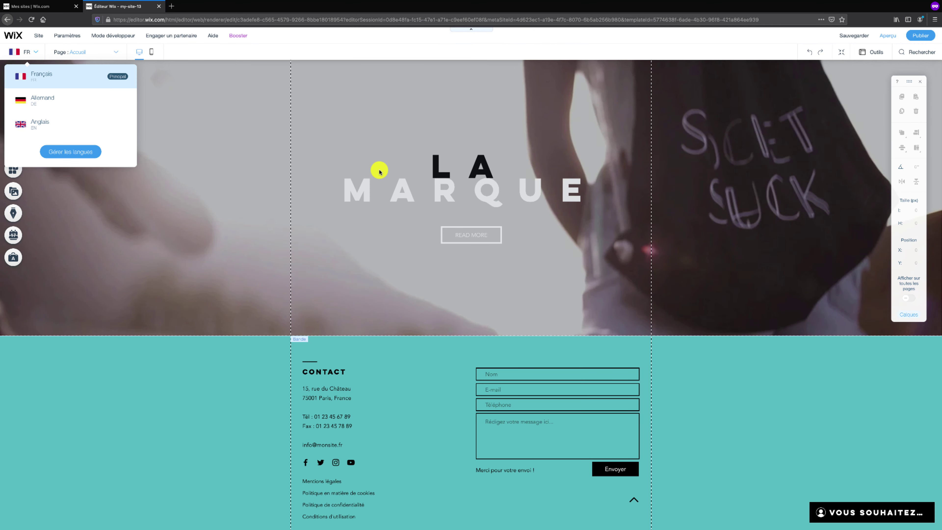
pyautogui.click(416, 180)
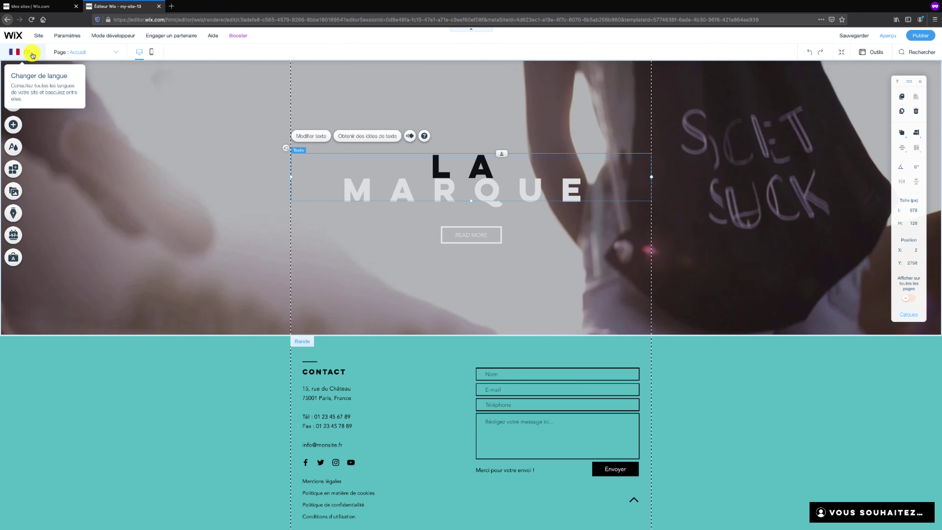
# - Switch to the Anglais version and replace MARQUE with QUALT in the translation of the new band's title
pyautogui.click(33, 55)
pyautogui.click(47, 121)
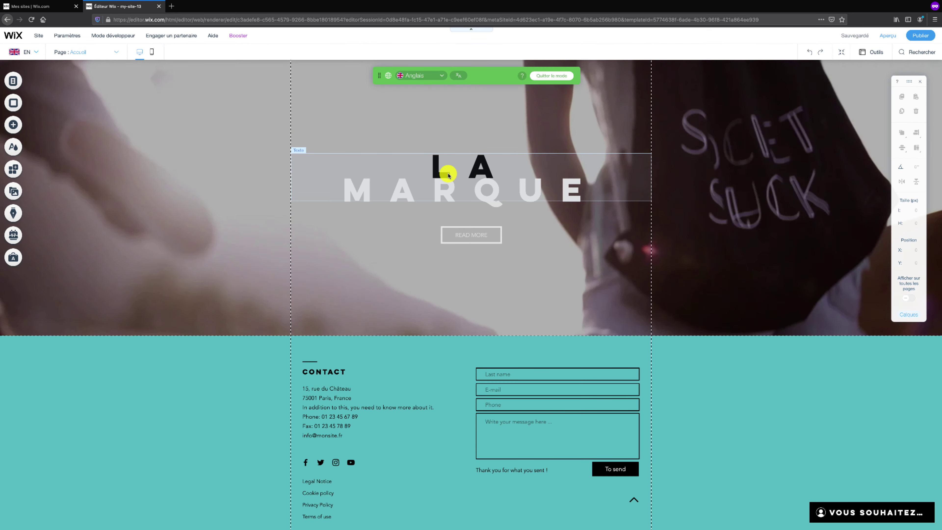
pyautogui.rightClick(448, 173)
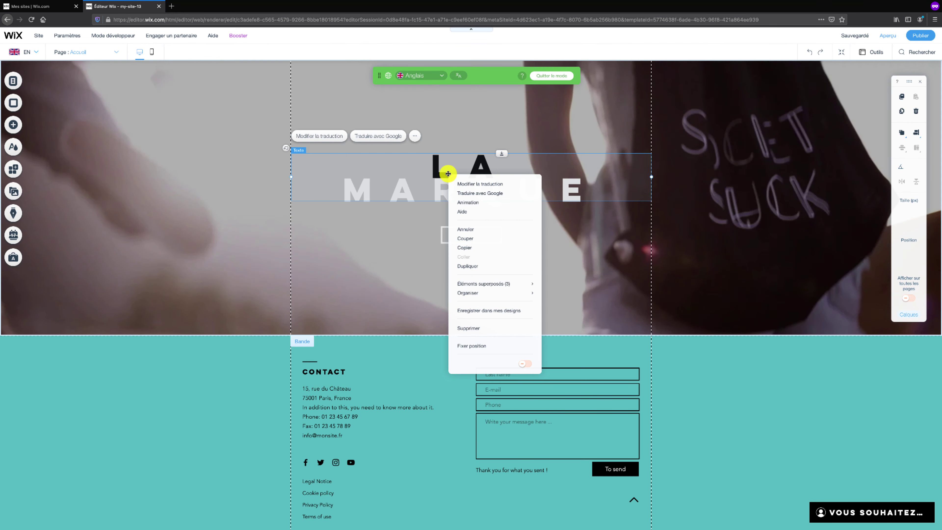
pyautogui.click(474, 184)
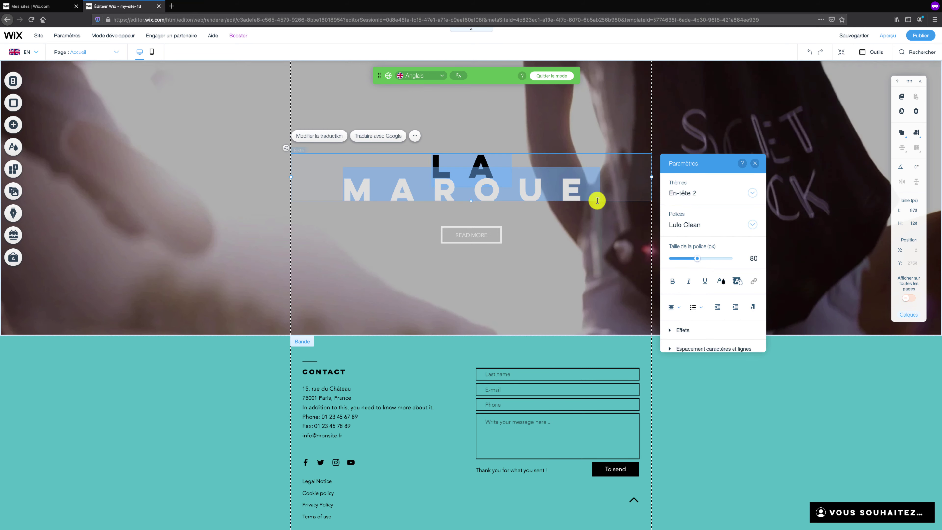
pyautogui.click(575, 194)
pyautogui.moveTo(578, 193); pyautogui.dragTo(355, 189)
pyautogui.write('QUALT')
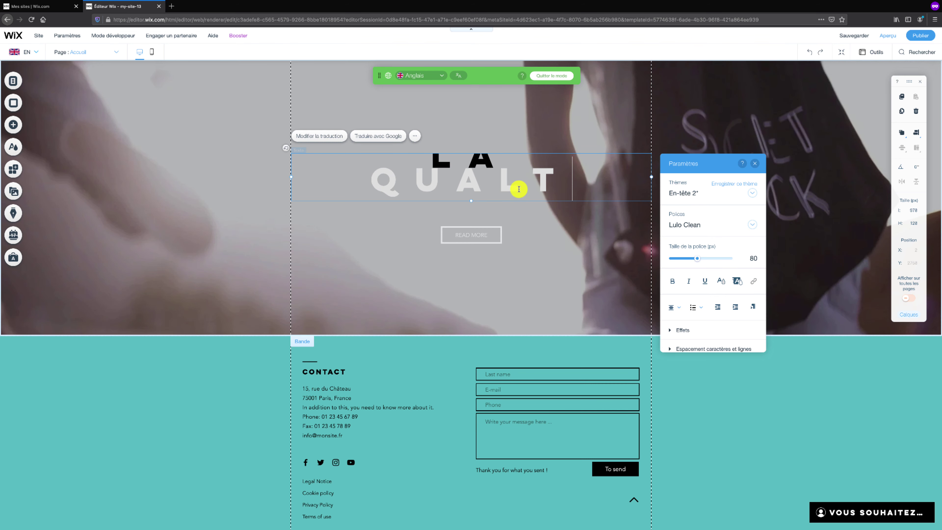
pyautogui.click(756, 166)
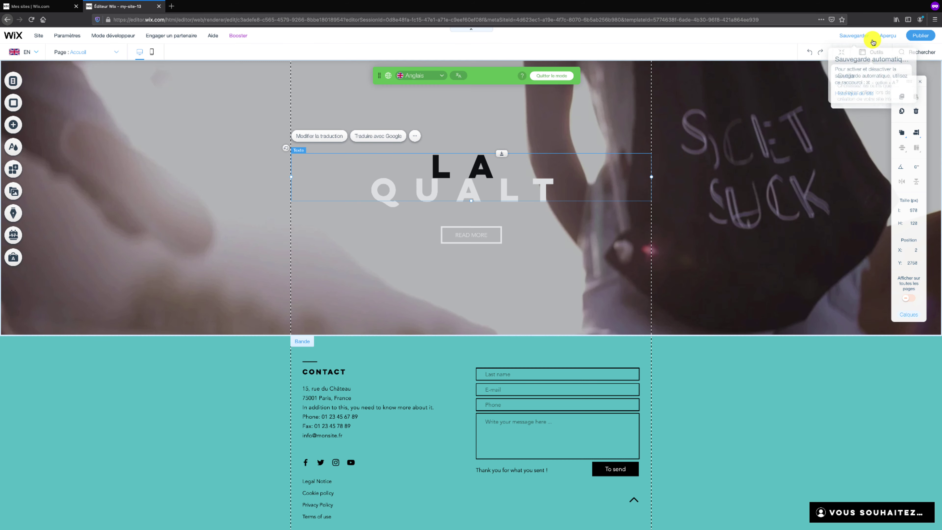
# - Preview the site, switch it from EN to FR with the header's language menu, and check the page down to the new band
pyautogui.click(885, 36)
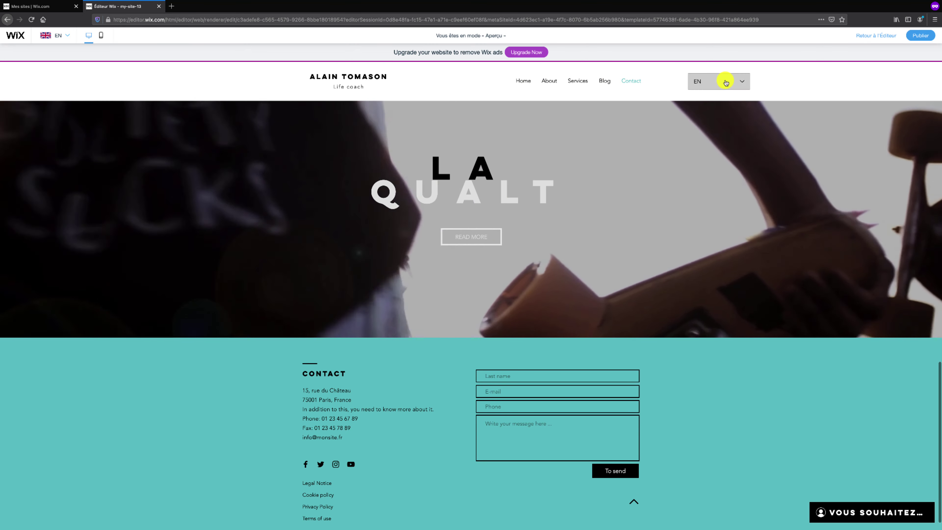
pyautogui.click(725, 80)
pyautogui.click(705, 97)
pyautogui.scroll(15, 412, 261)
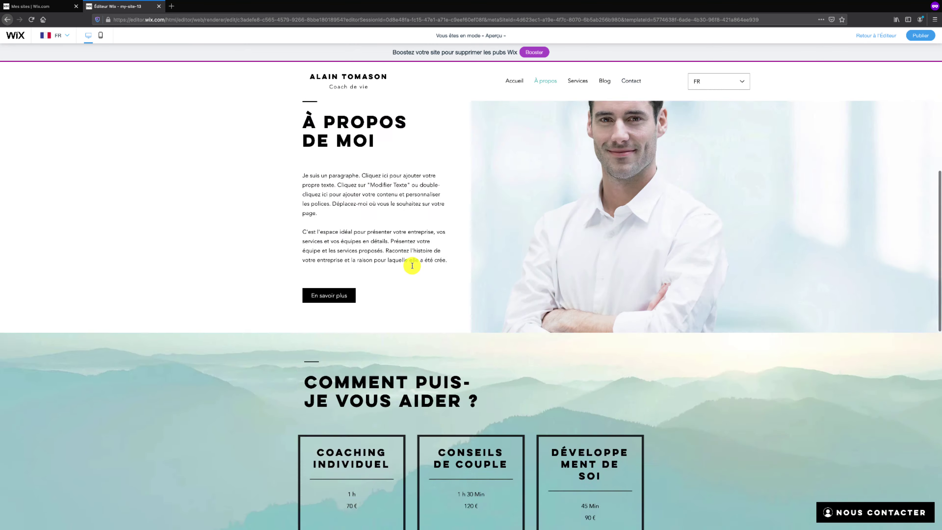
pyautogui.scroll(-8, 419, 262)
pyautogui.scroll(-5, 419, 262)
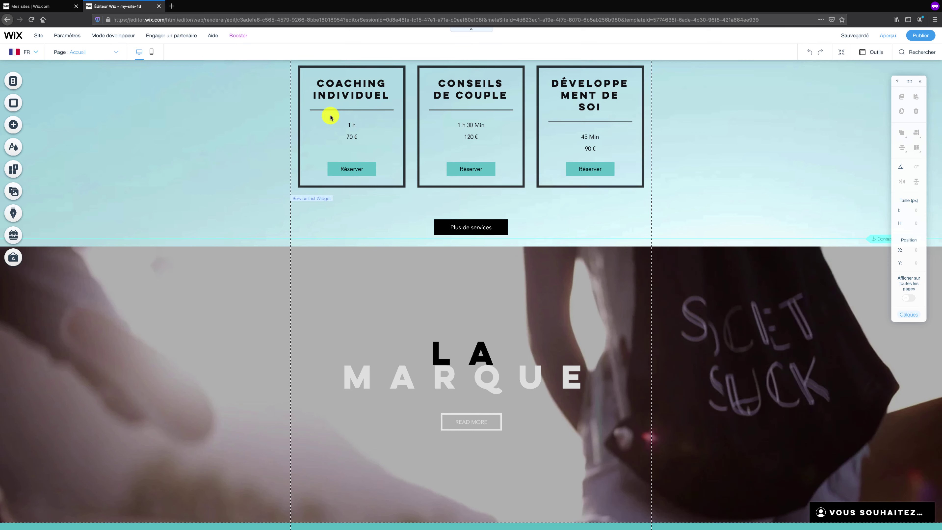
# - Open the site's Multilingue dashboard and look through the flag choices for Allemand, closing the flag dialog without saving
pyautogui.click(70, 38)
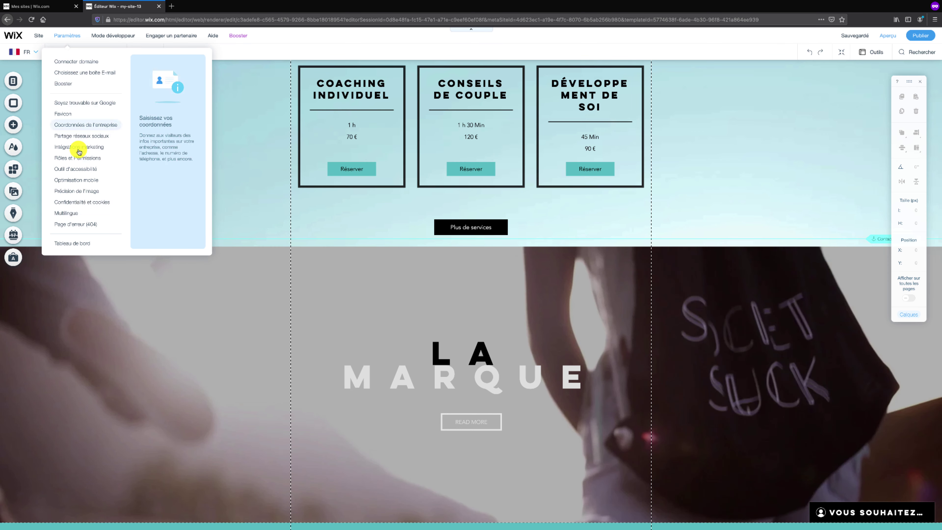
pyautogui.click(59, 213)
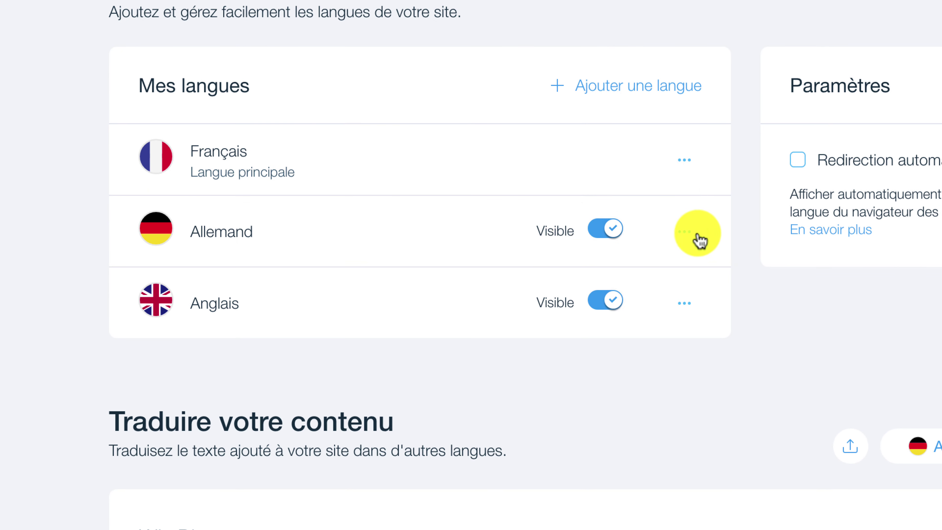
pyautogui.click(684, 232)
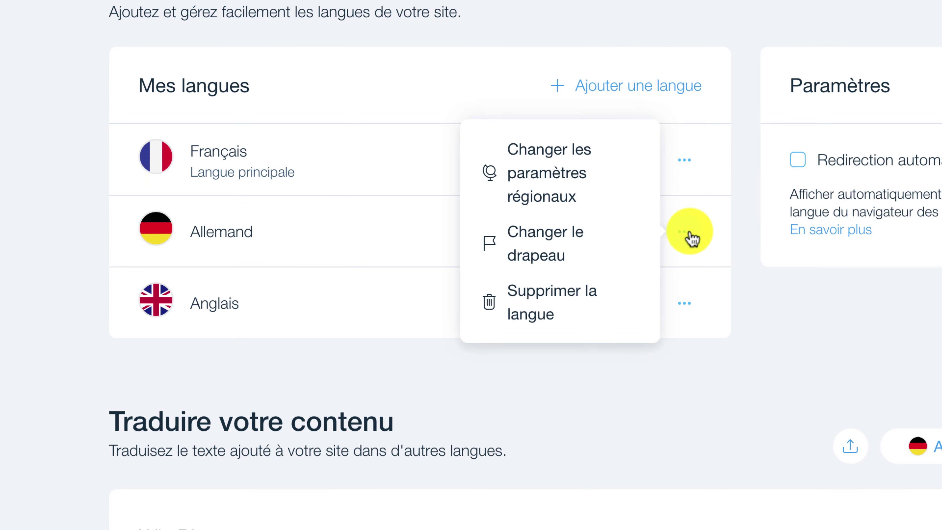
pyautogui.click(576, 243)
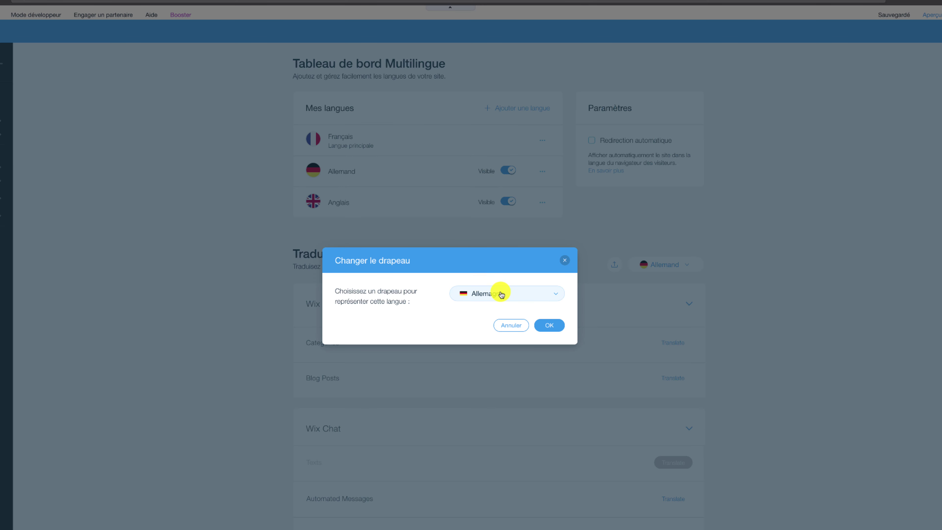
pyautogui.click(501, 296)
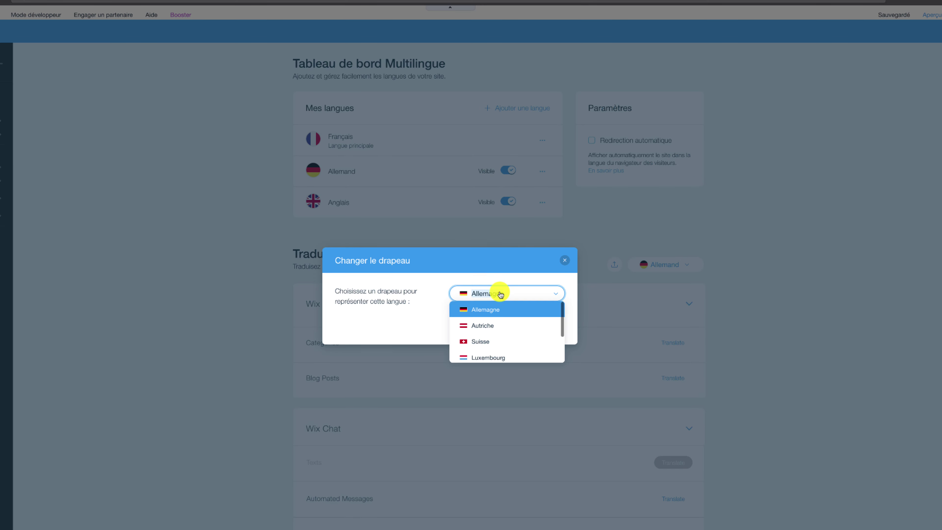
pyautogui.click(509, 268)
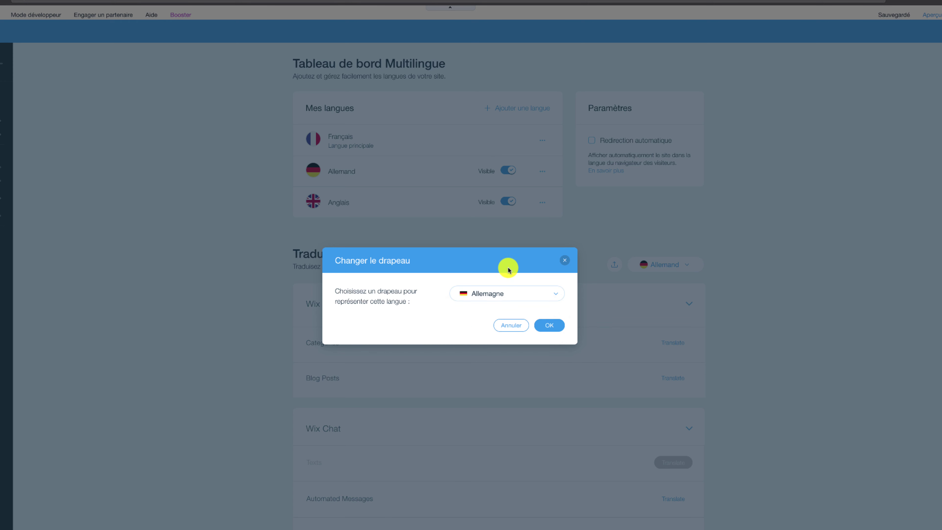
pyautogui.click(565, 261)
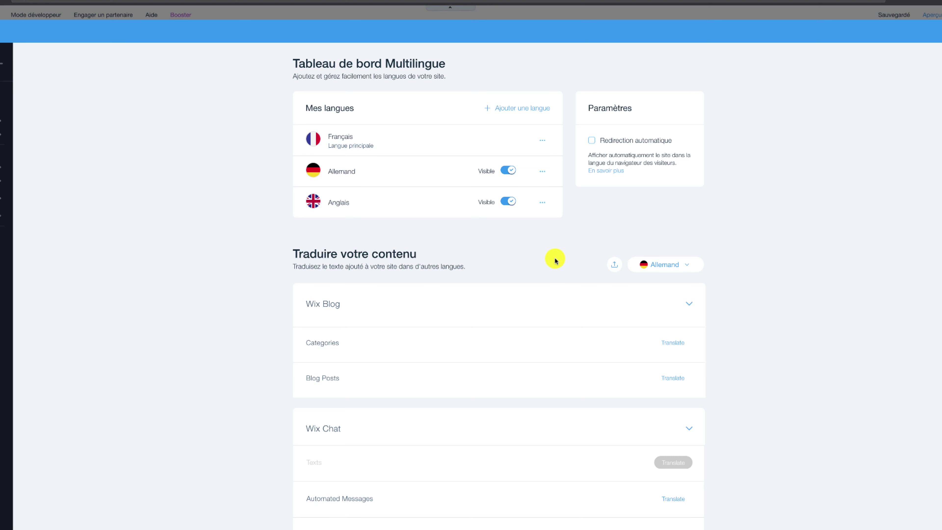
# - Delete the Allemand language from the site's languages, along with all its translations
pyautogui.click(546, 172)
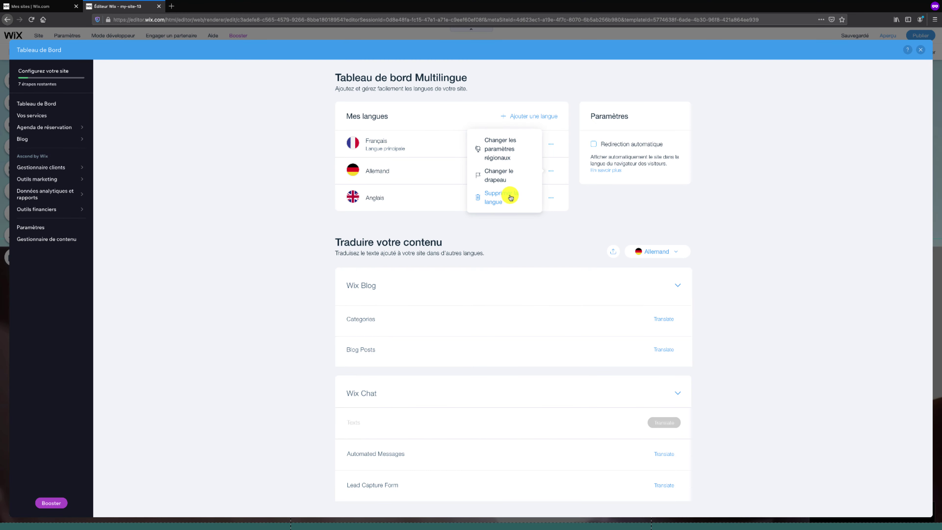
pyautogui.click(500, 197)
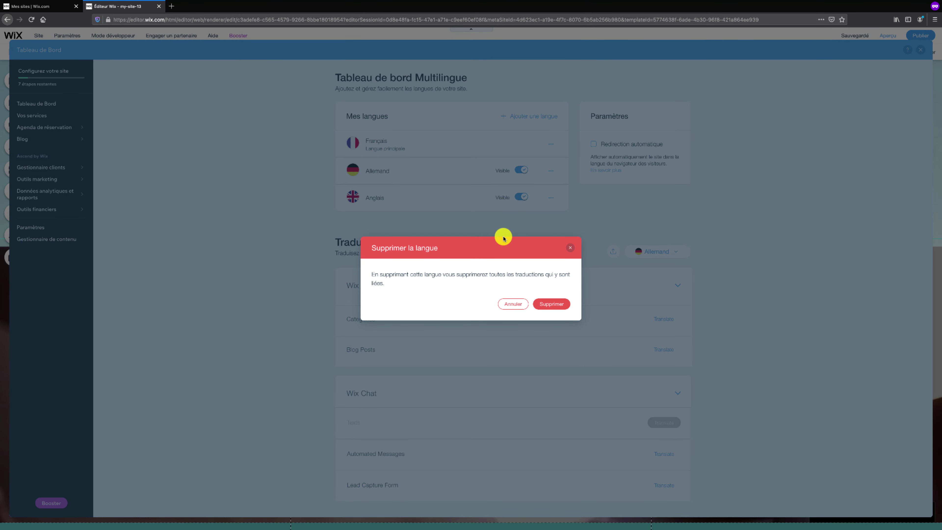
pyautogui.click(558, 305)
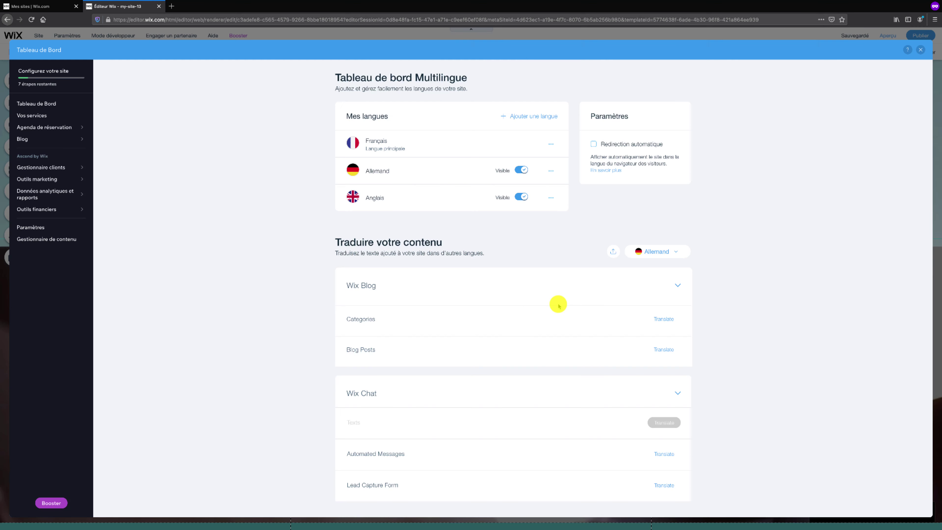